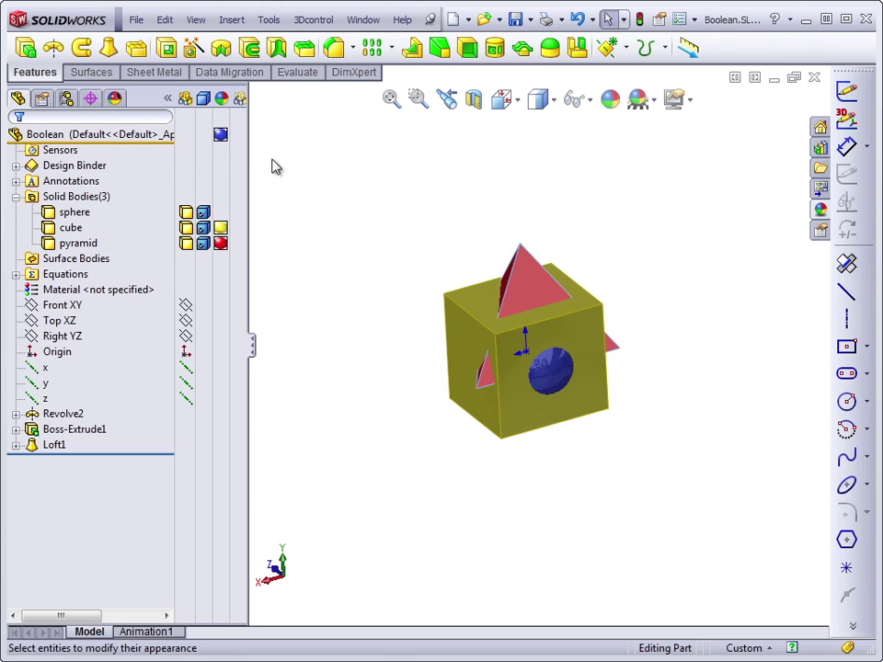
left_click(233, 26)
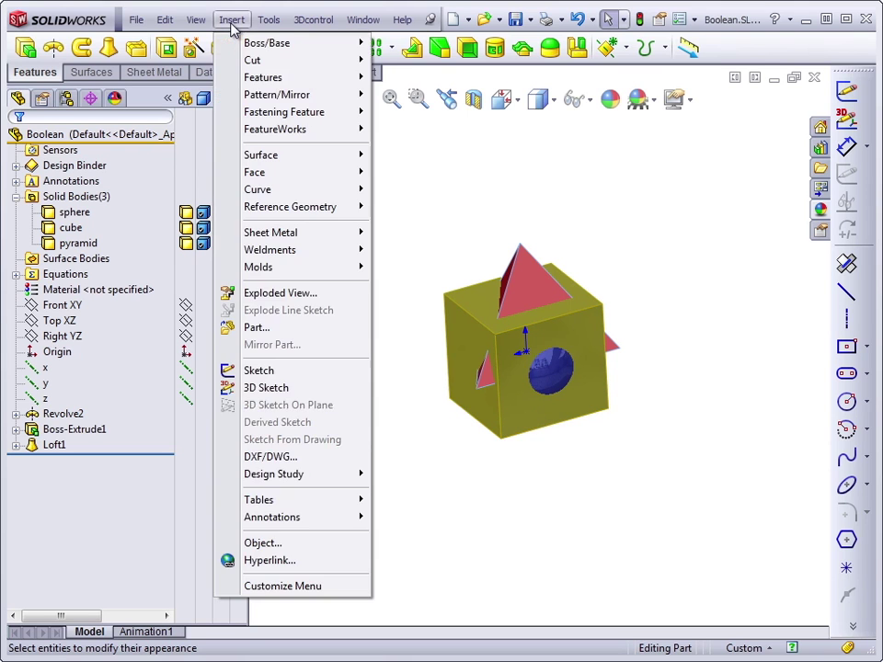
mouse_move(263, 79)
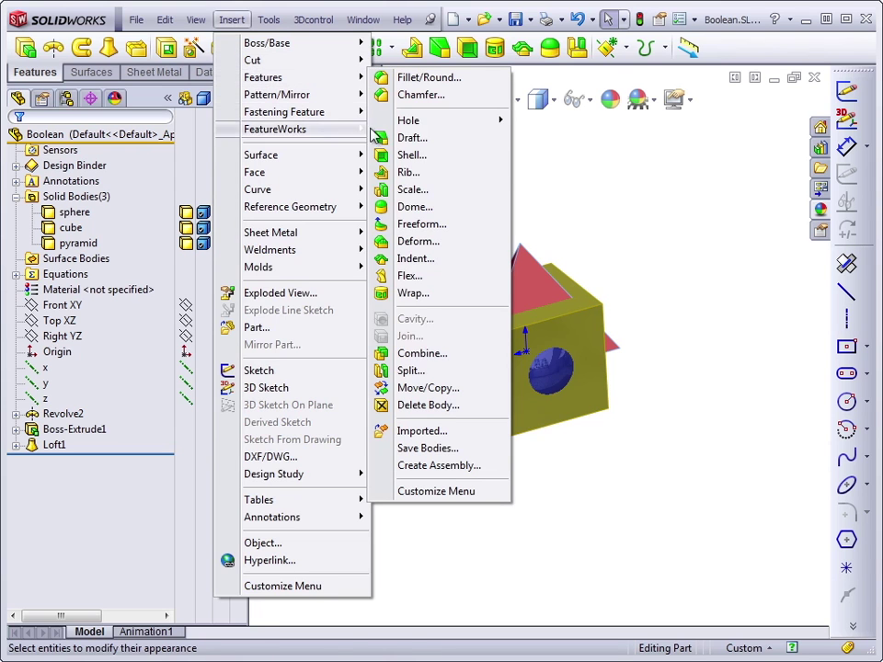
left_click(423, 357)
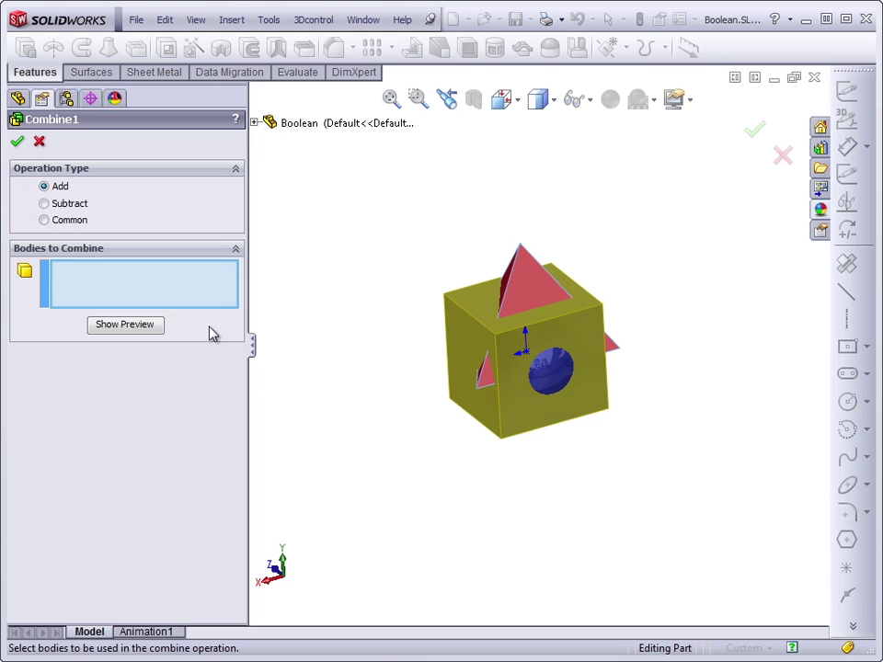
left_click(38, 142)
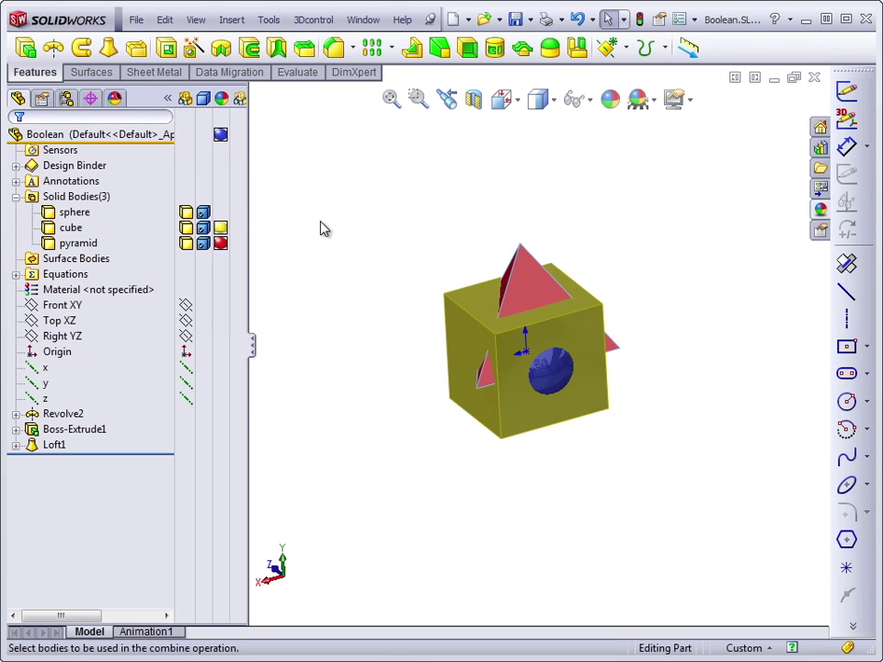
Hide the cube body so only the sphere and pyramid are displayed.
left_click(158, 230)
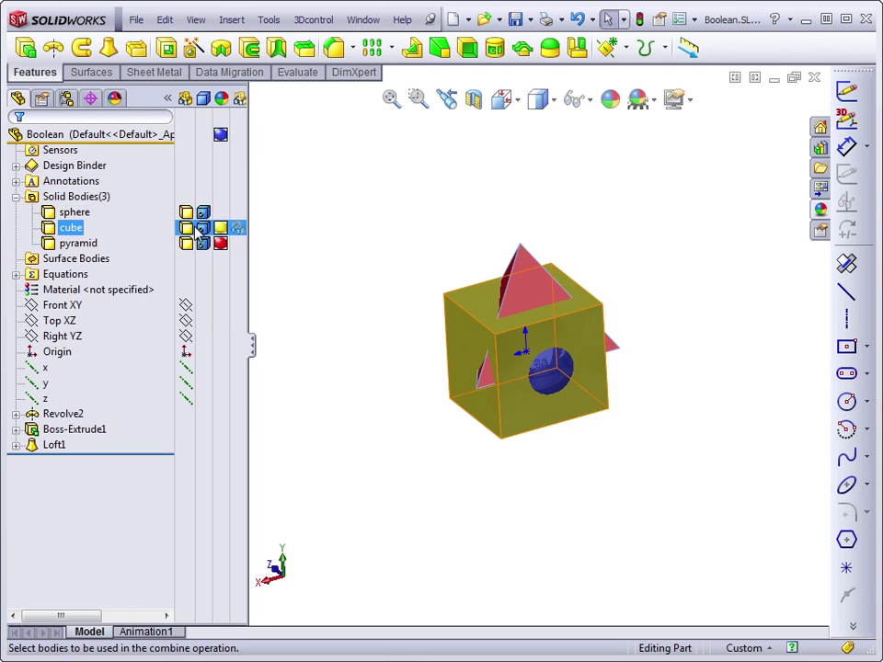
left_click(185, 229)
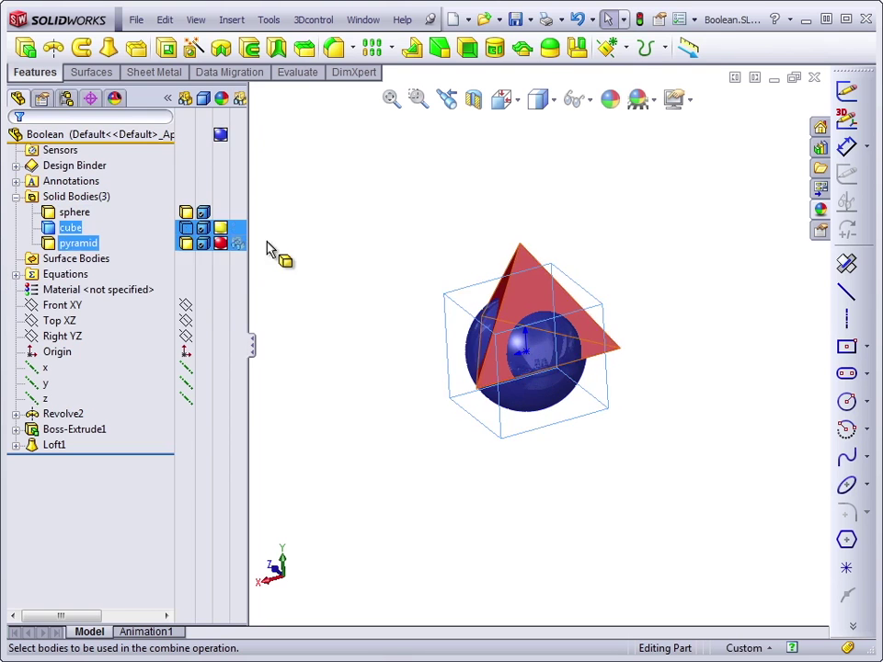
left_click(291, 252)
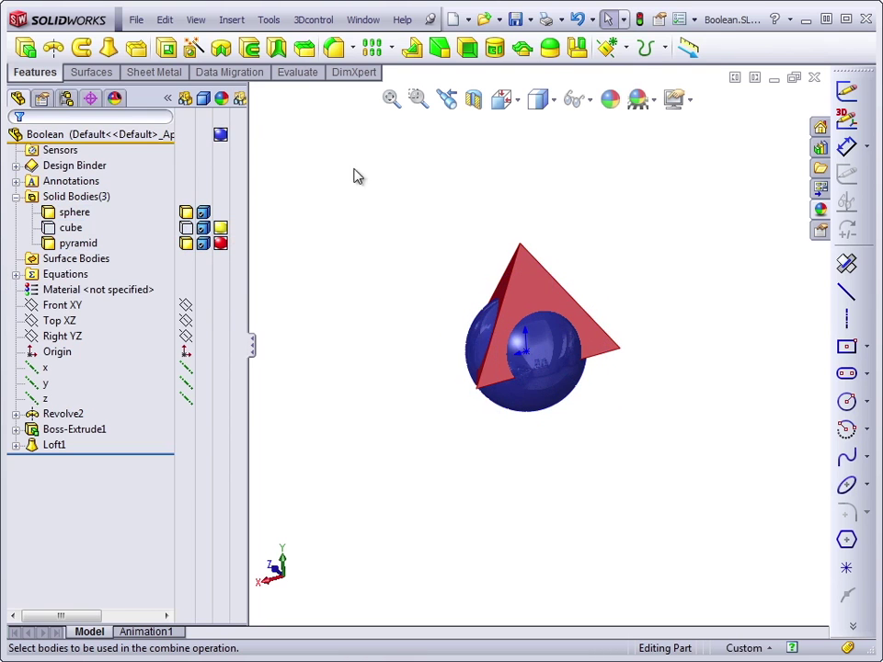
Combine the pyramid and sphere bodies into one body with the Add operation.
left_click(234, 22)
mouse_move(258, 79)
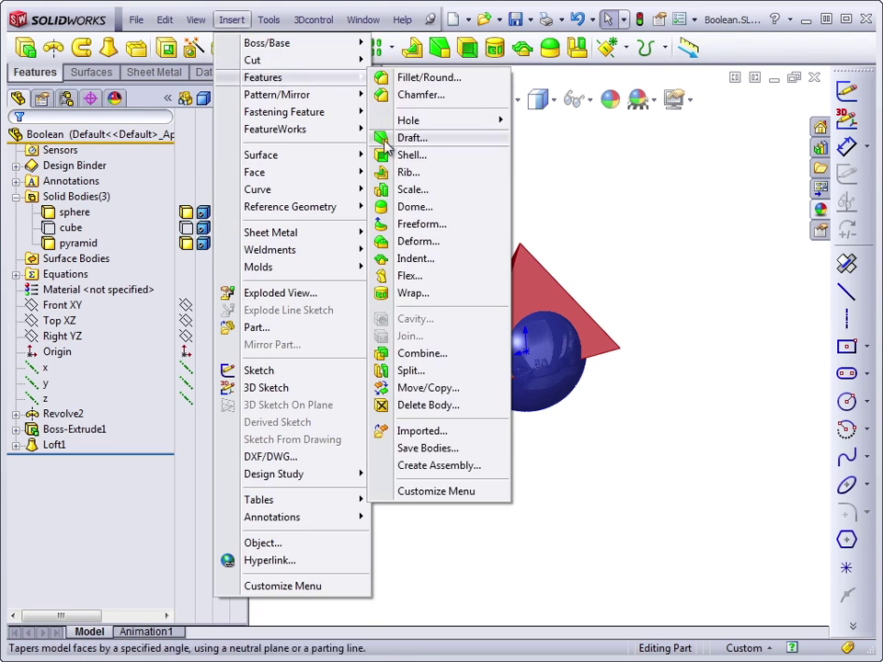
left_click(410, 355)
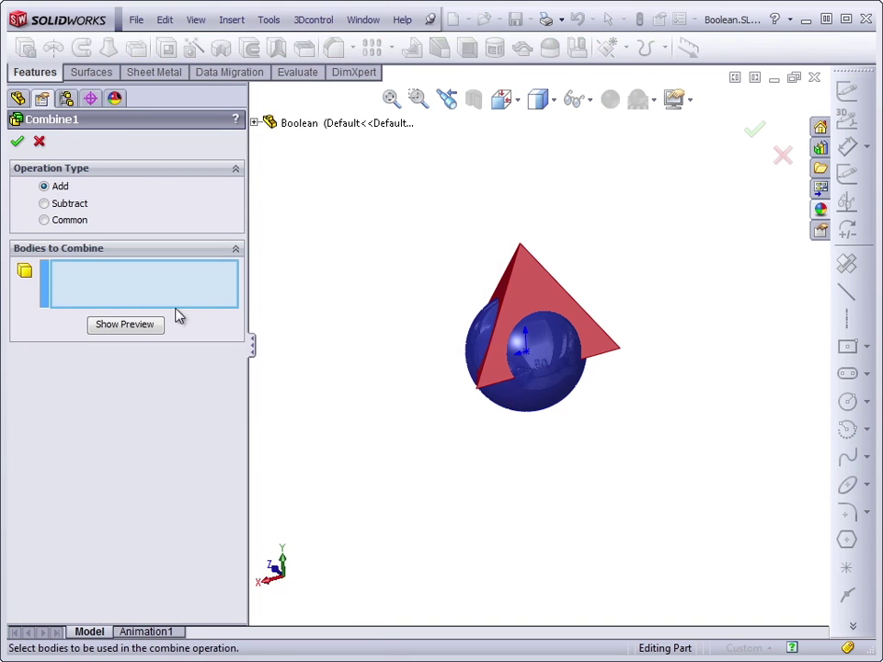
left_click(531, 278)
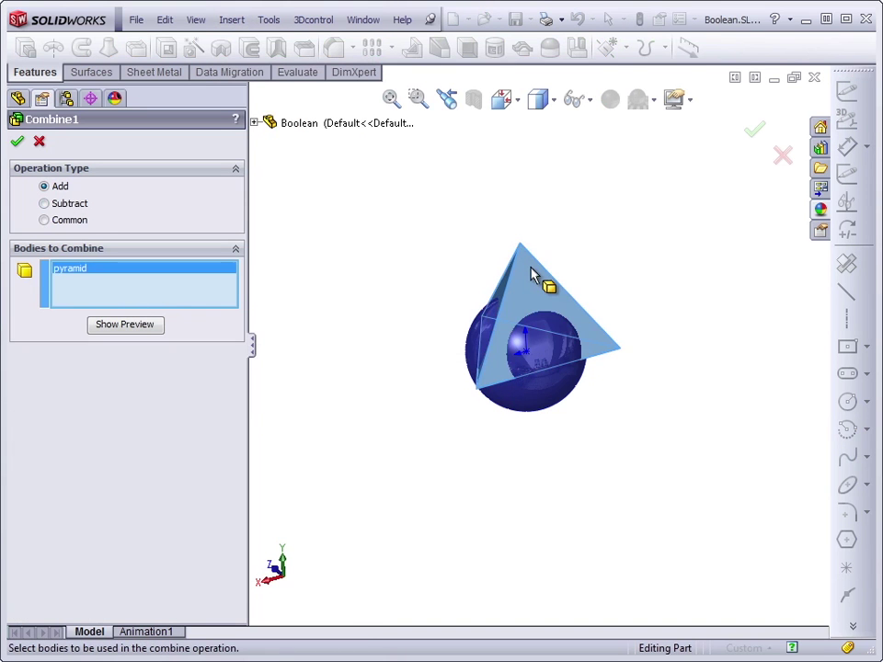
left_click(545, 394)
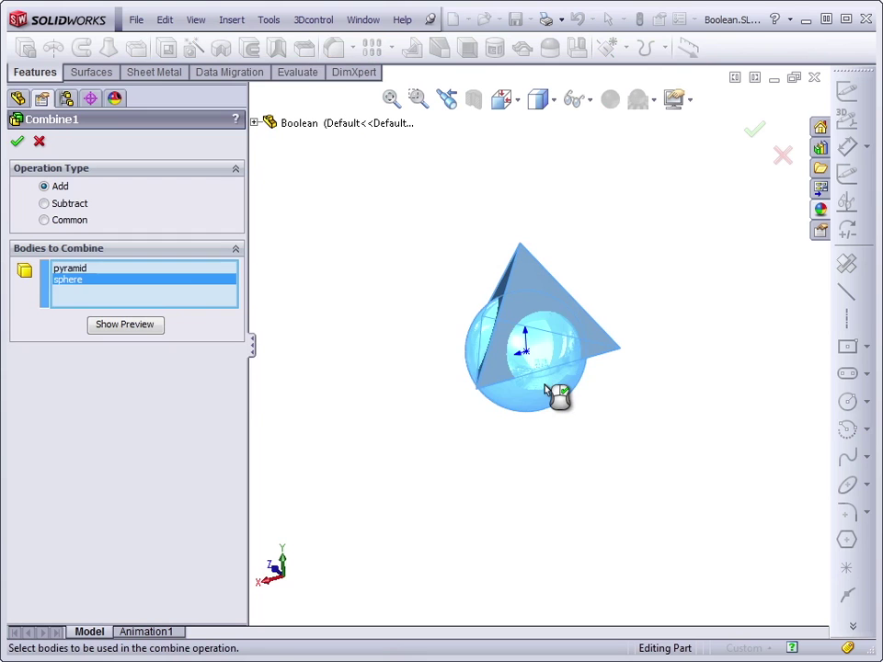
right_click(548, 390)
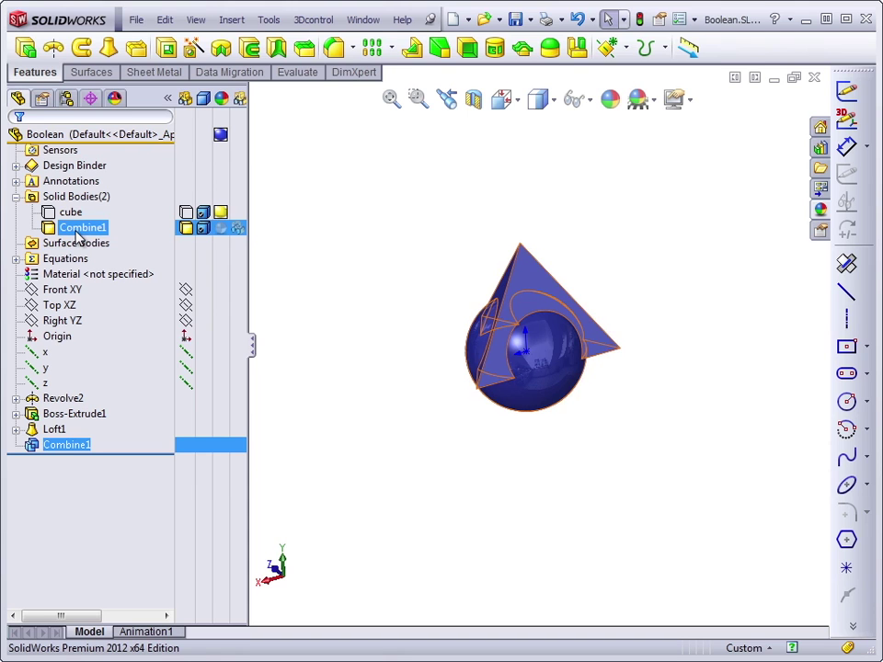
left_click(285, 602)
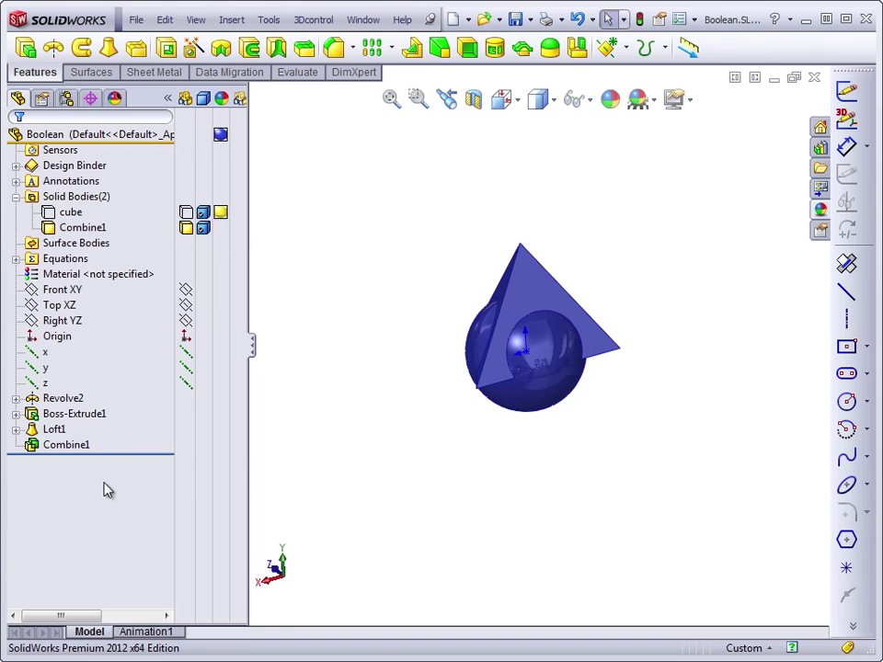
Edit the Combine feature to use the Common operation on the pyramid and sphere, and inspect the resulting shape.
left_click(61, 449)
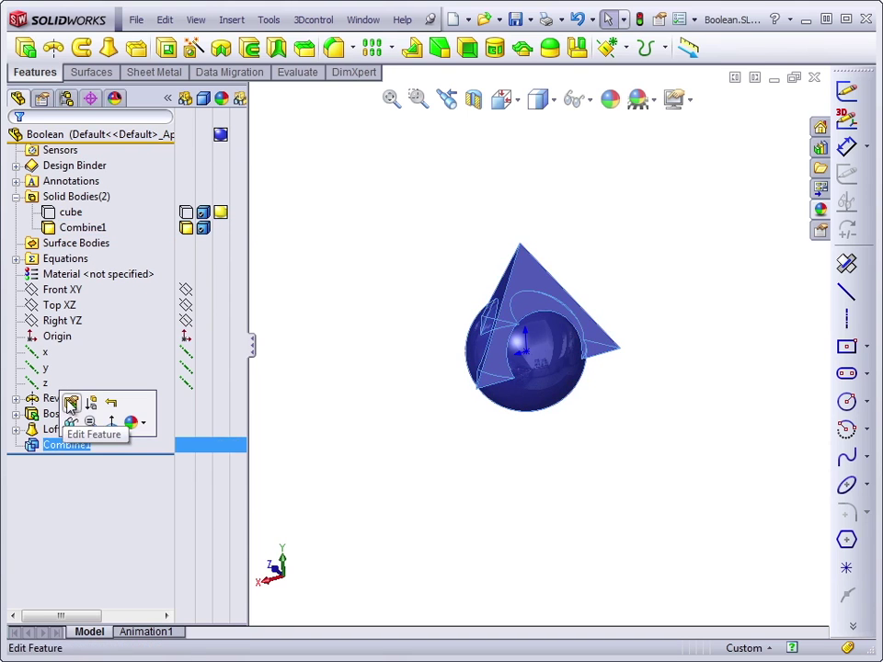
left_click(72, 402)
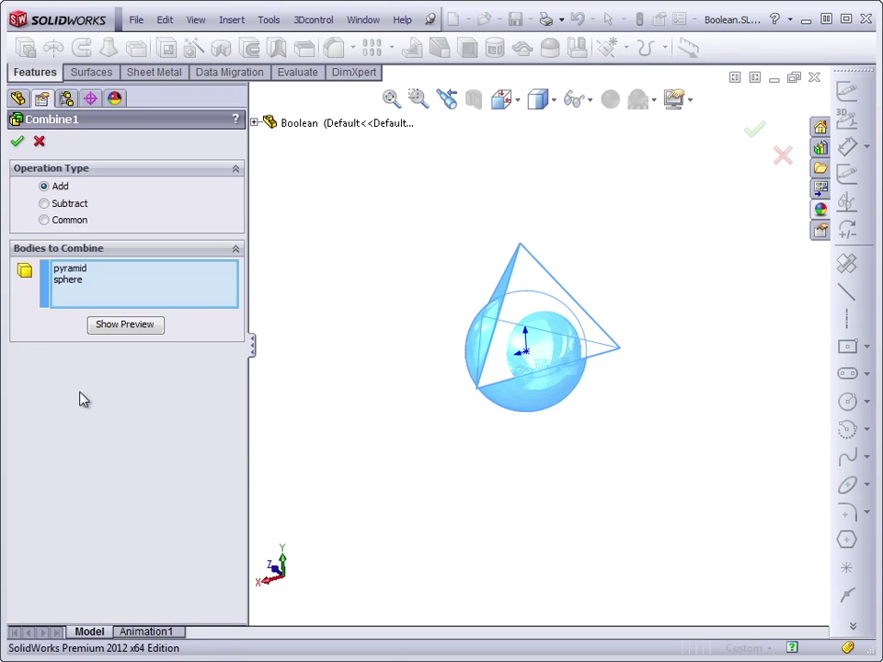
left_click(44, 221)
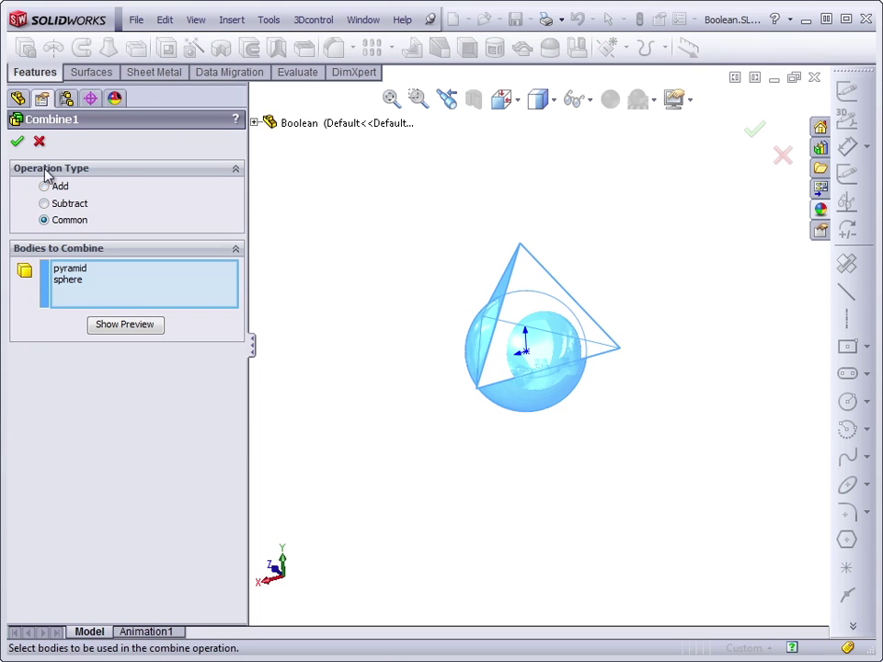
left_click(17, 142)
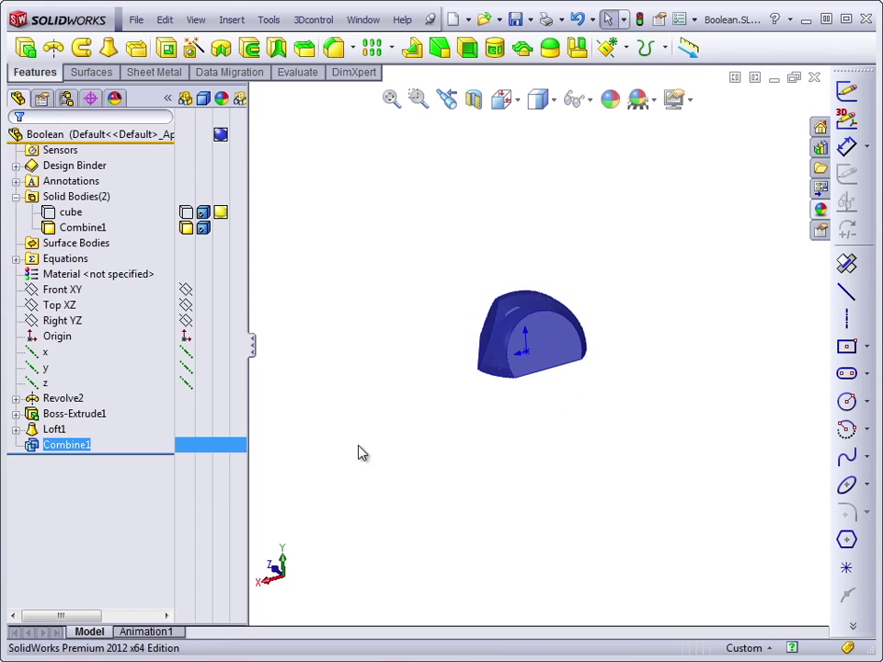
middle_click_drag(451, 392, 485, 453)
key("ctrl+4")
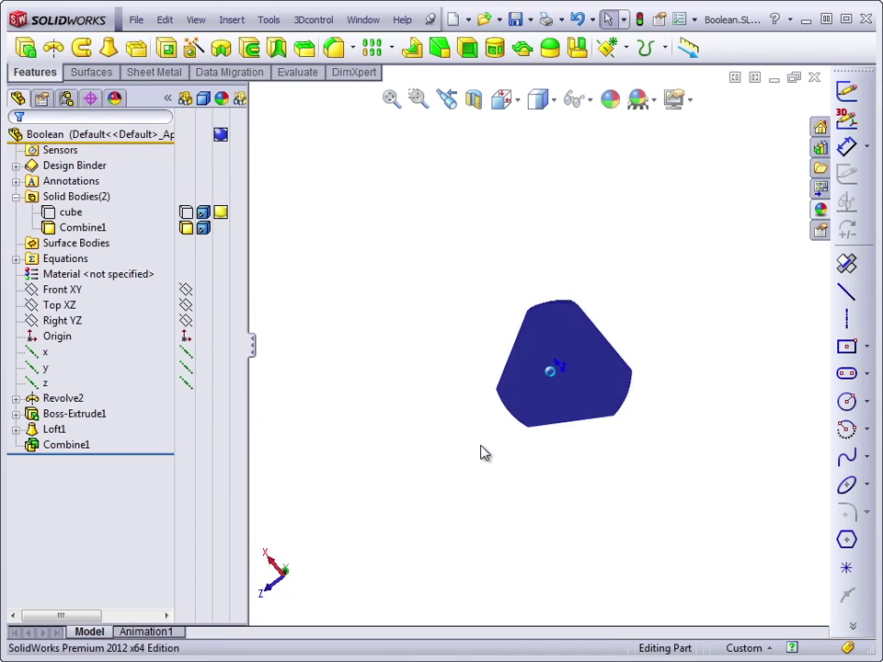
key("Left")
key("Left")
key("Left")
key("Left")
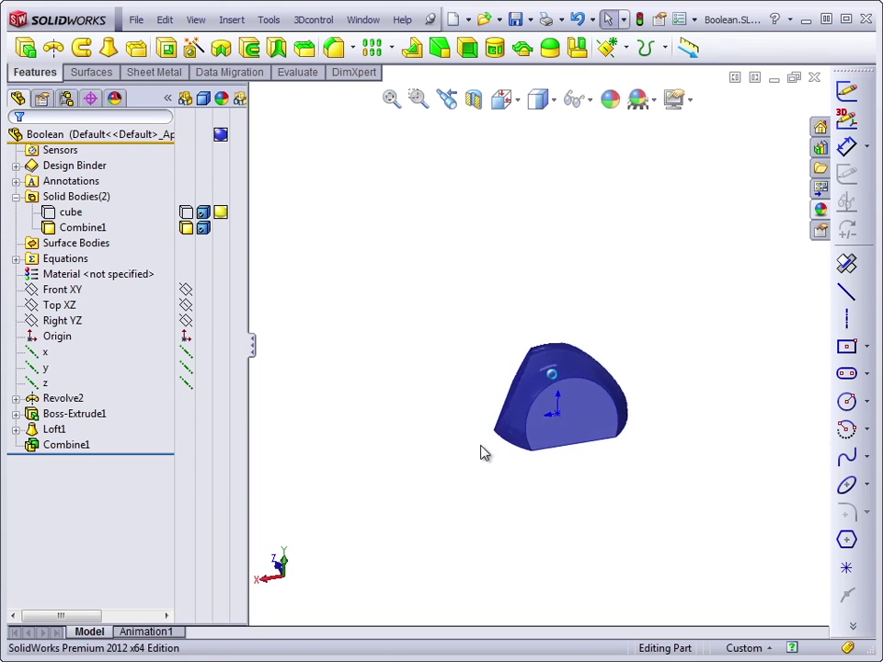
Edit the Combine feature to the Subtract operation, with the cube as main body and the pyramid and sphere as bodies to subtract.
left_click(61, 445)
left_click(56, 430, "ctrl")
left_click(69, 396)
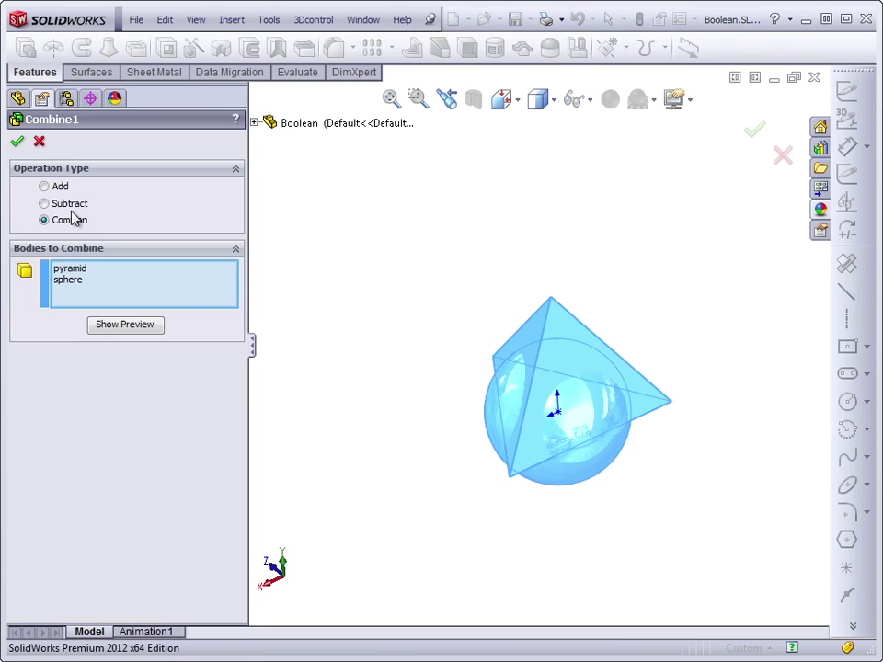
left_click(67, 208)
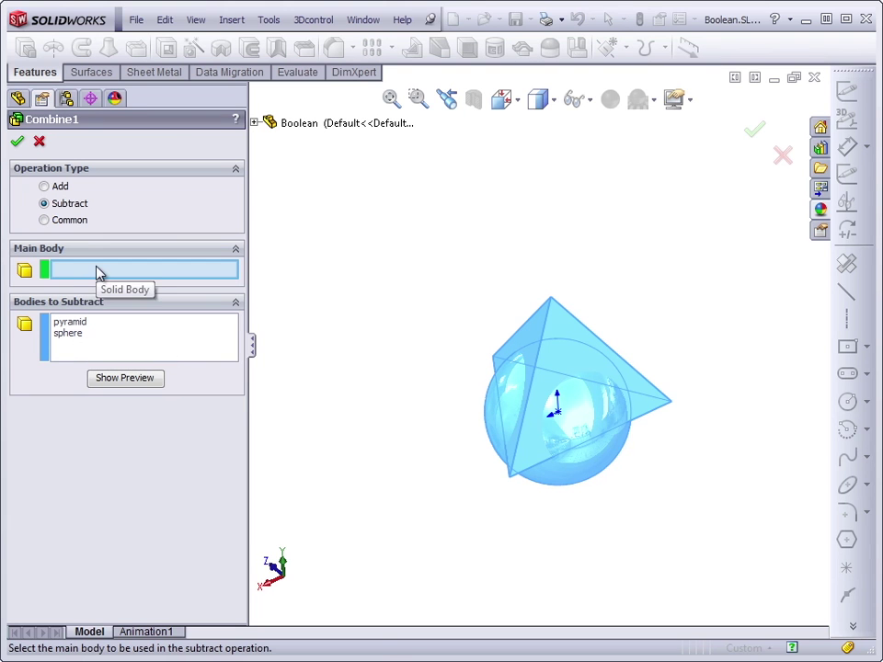
left_click(255, 123)
left_click(271, 185)
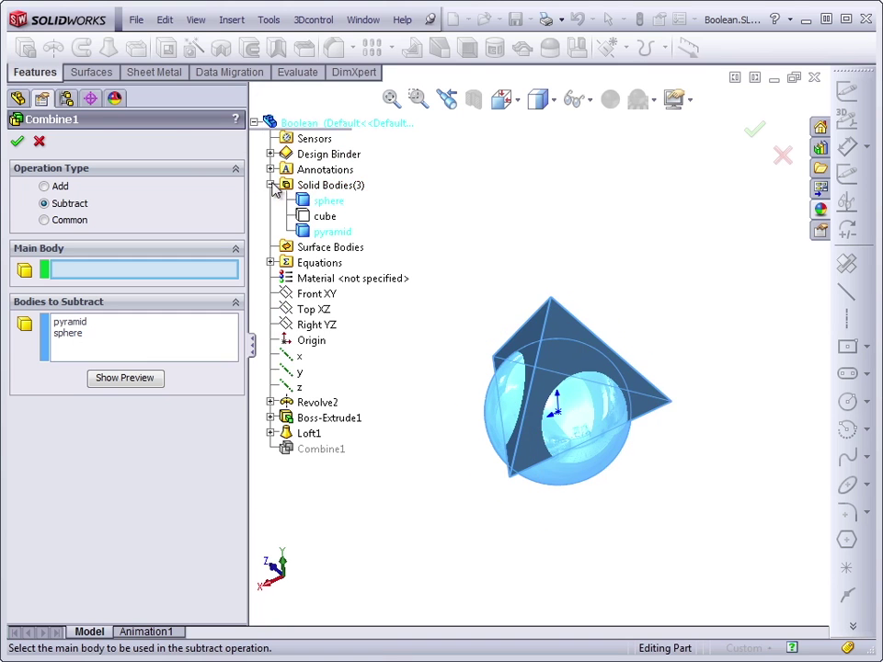
left_click(317, 219)
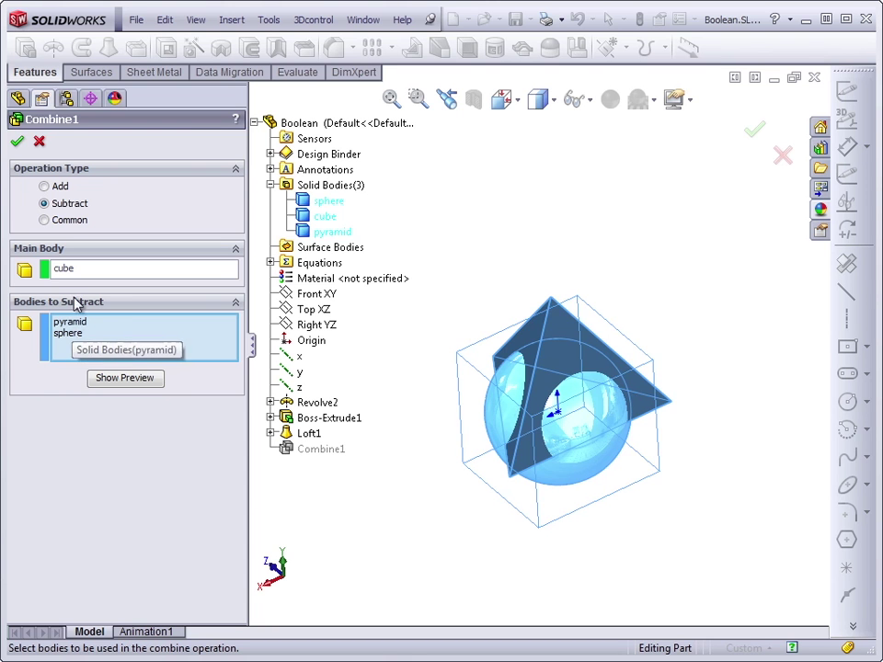
left_click(17, 140)
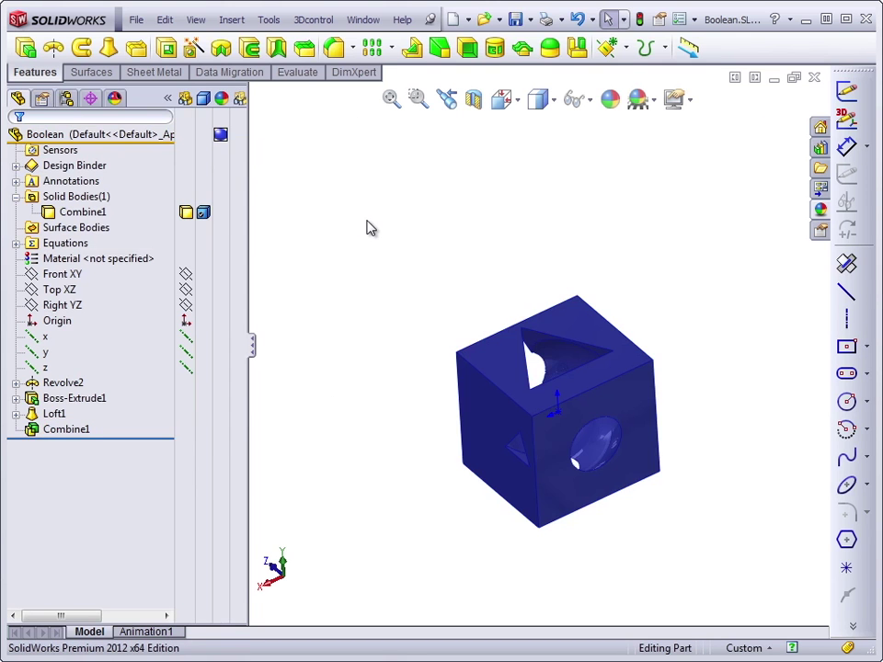
Examine the cutouts left in the subtracted cube from all sides.
key("Left")
key("Left")
key("Left")
key("Left")
key("Left")
key("Left")
key("Left")
key("Left")
key("Left")
key("Left")
key("Left")
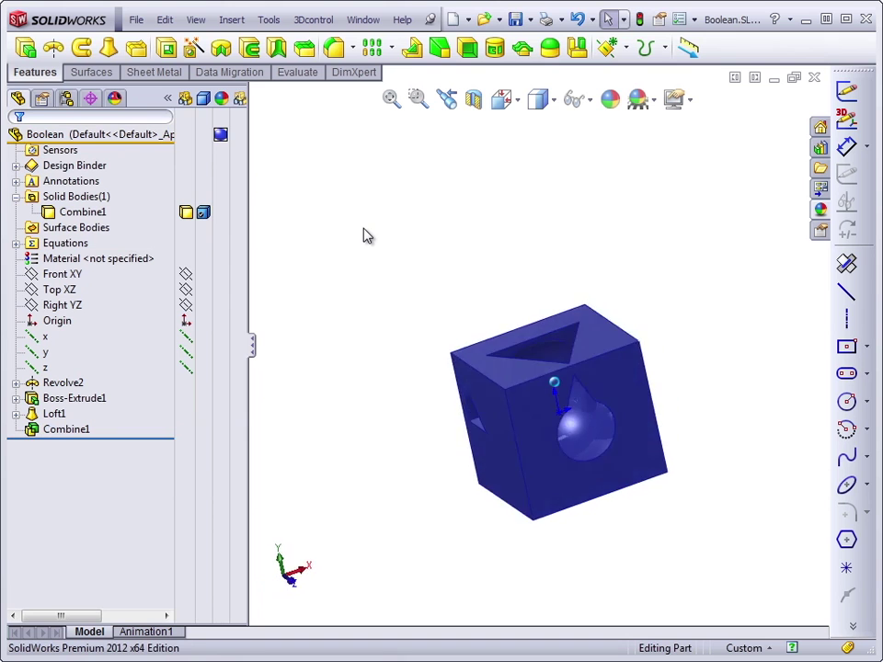
key("Left")
key("Left")
key("Left")
key("Left")
key("Left")
key("Left")
key("Left")
key("Left")
key("Left")
key("Left")
key("Left")
key("Left")
key("Left")
key("Left")
key("Left")
key("Left")
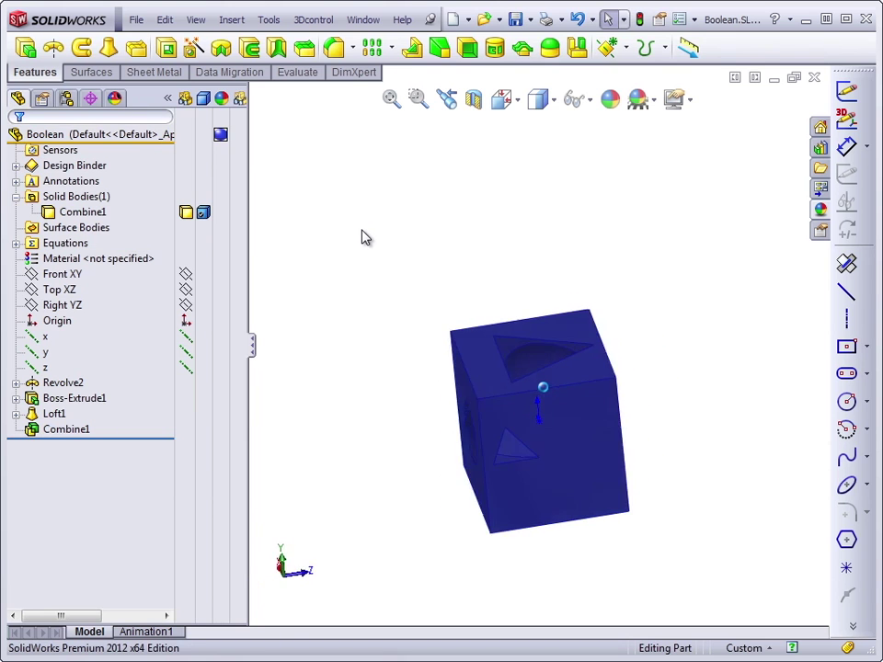
key("Left")
Review the Combine feature's operation type and body selections, and accept them unchanged.
left_click(67, 430)
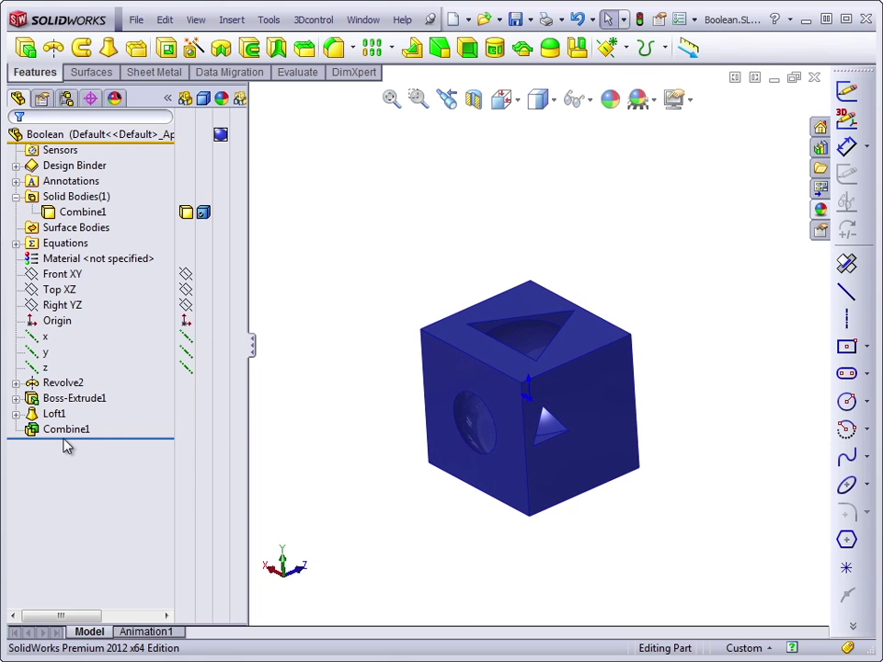
left_click(86, 381)
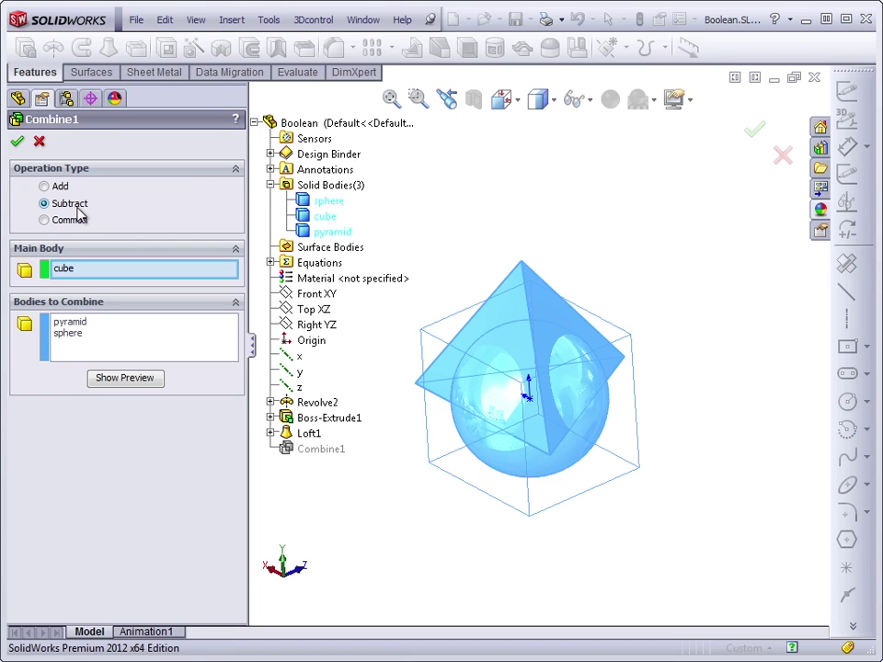
key("Return")
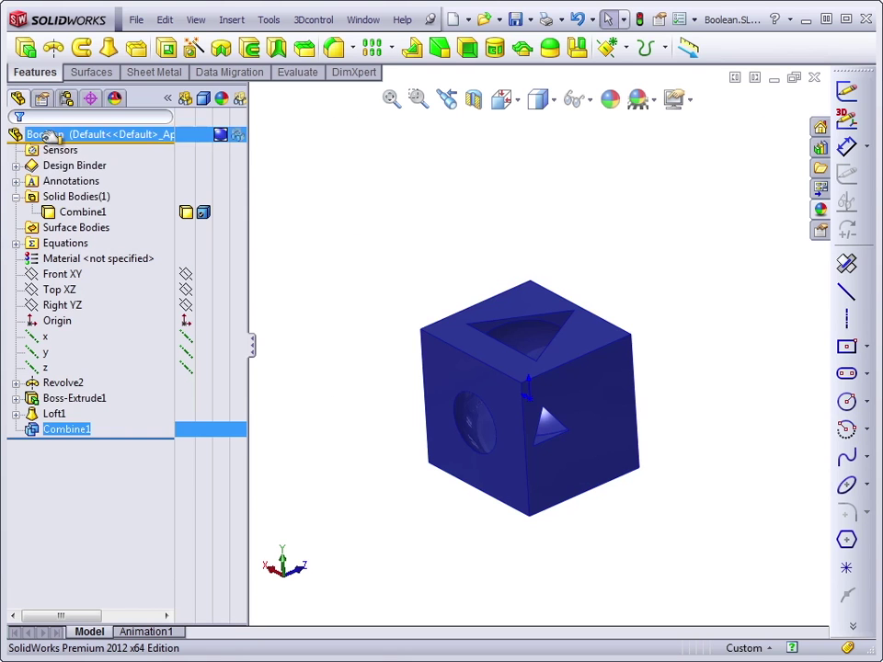
Delete the Combine feature and show the cube body again.
key("Delete")
key("Return")
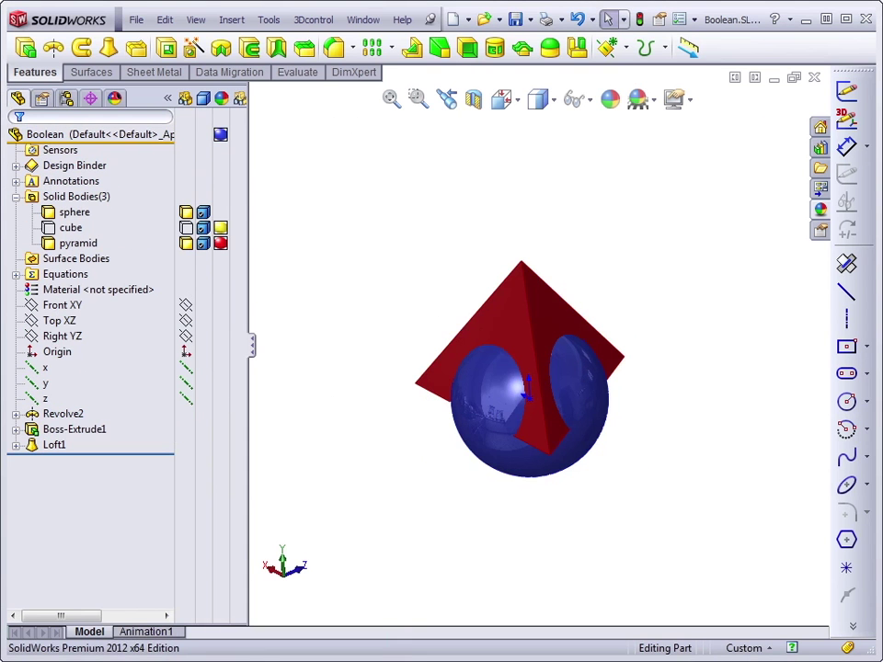
left_click(188, 230)
left_click(187, 230)
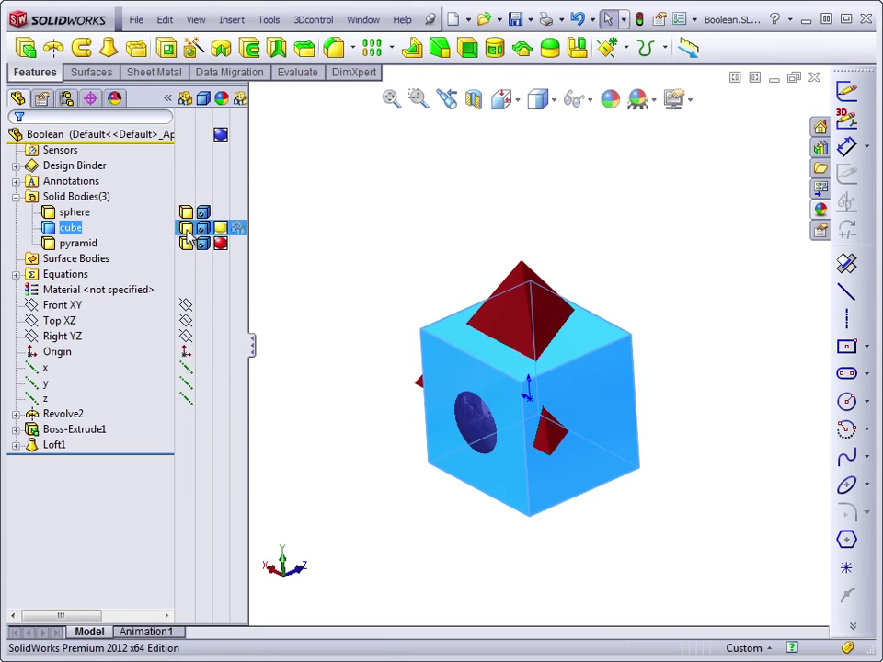
left_click(391, 230)
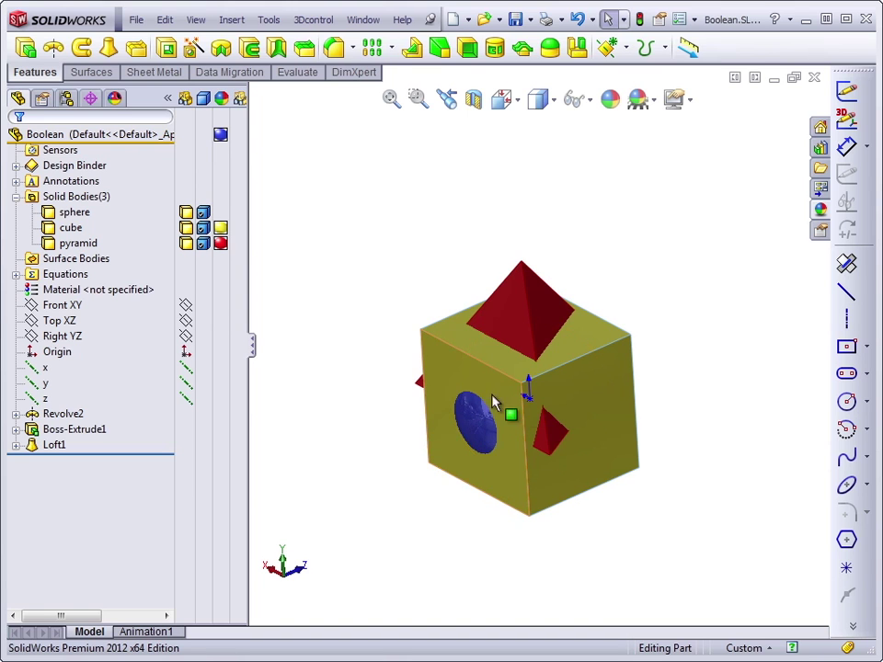
Hide the pyramid body and set the cube's extrusion depth to 2 in.
left_click(188, 243)
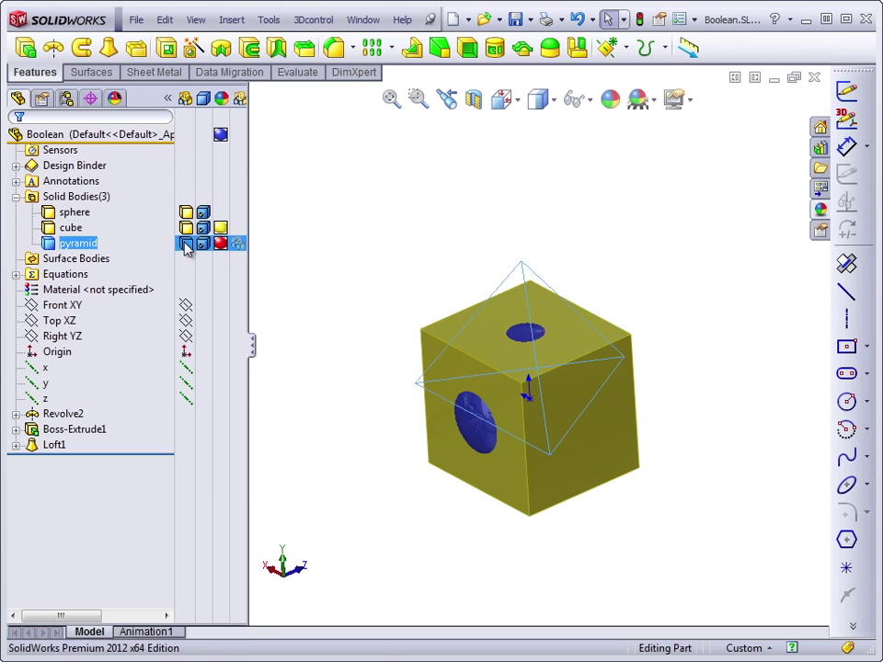
double_click(599, 409)
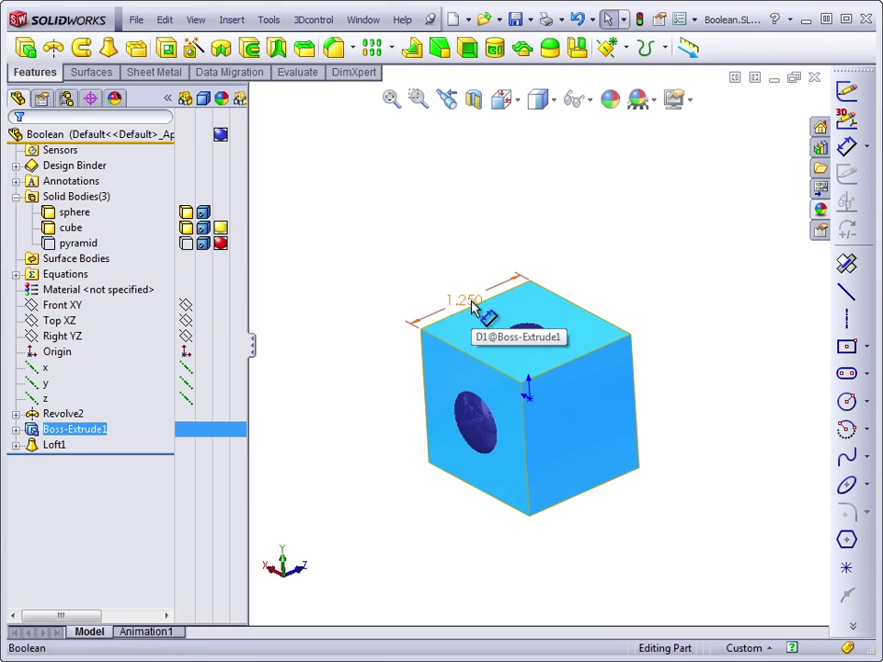
double_click(476, 305)
type("2")
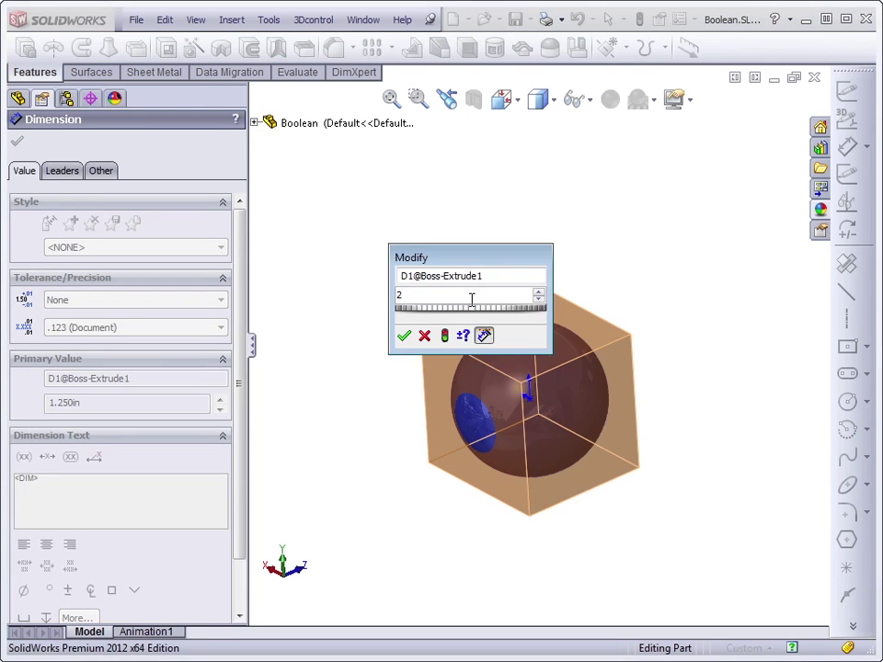
key("Return")
key("Escape")
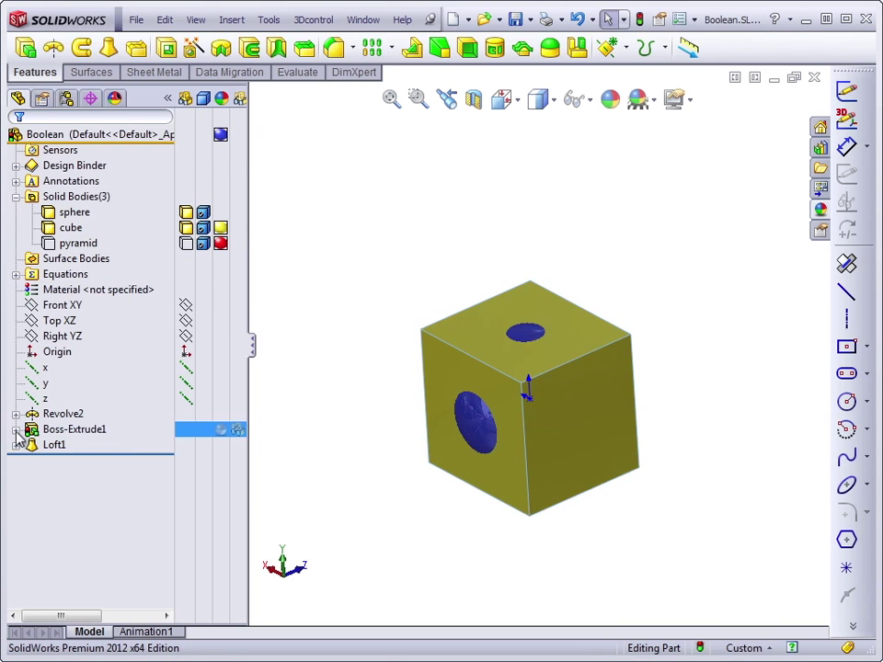
Edit the cube's base sketch and dimension the rectangle's vertical side to 2 in.
left_click(16, 429)
left_click(78, 445)
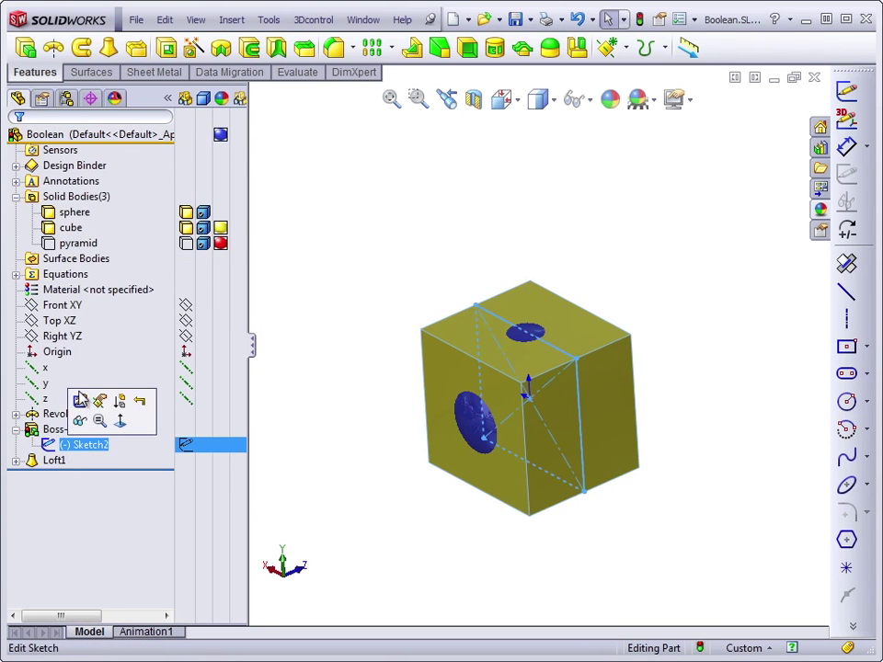
left_click(79, 401)
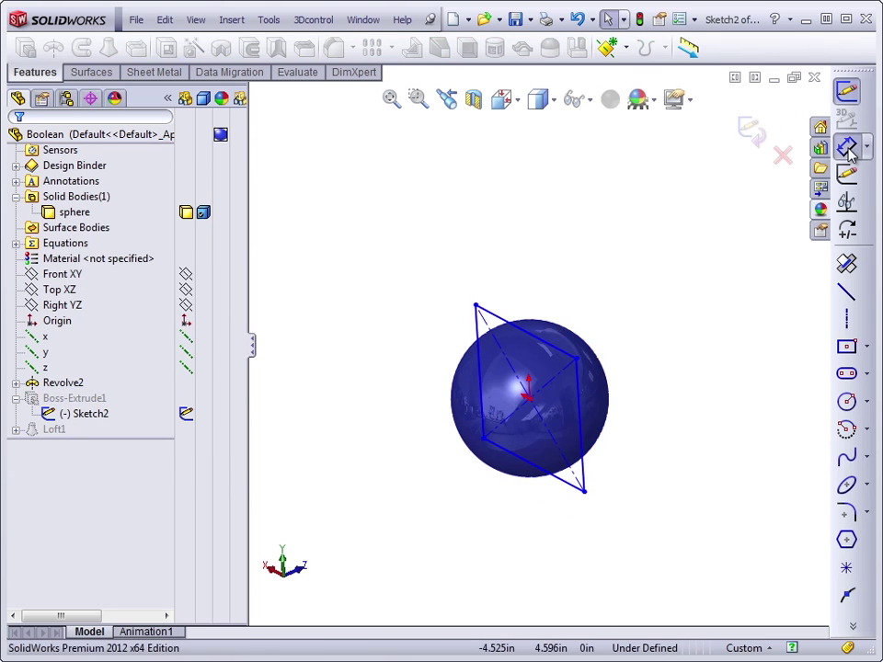
left_click(847, 147)
left_click(581, 432)
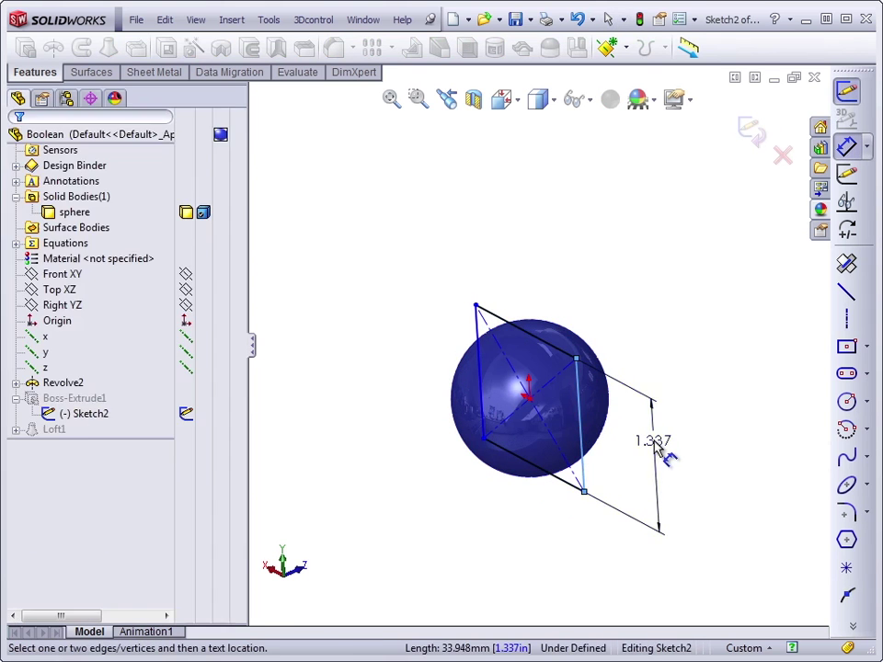
left_click(651, 448)
type("2")
key("Return")
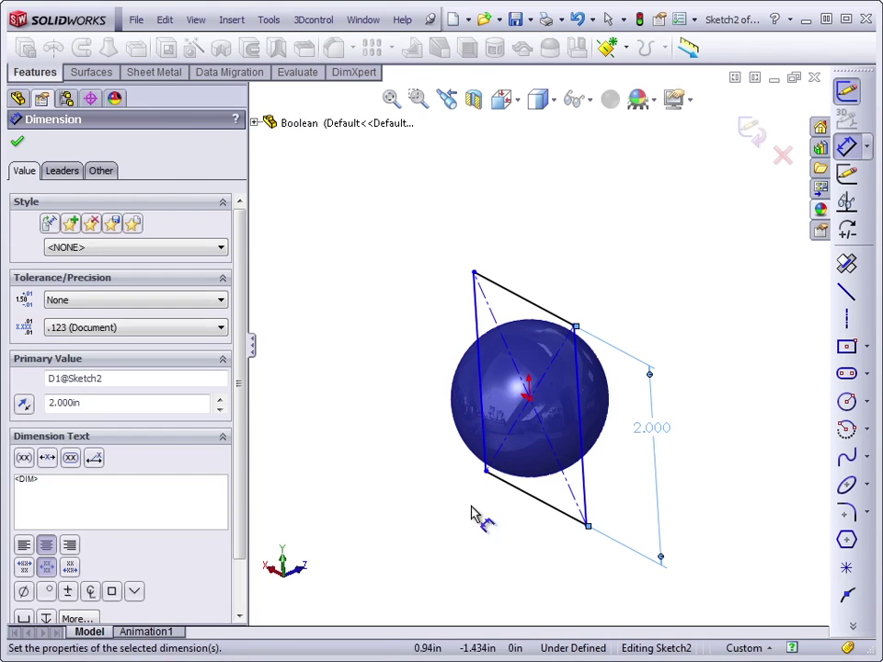
key("Escape")
Add an Equal relation between the rectangle's lower horizontal and adjoining vertical sides, and exit the sketch.
left_click(571, 516)
left_click(587, 501, "ctrl")
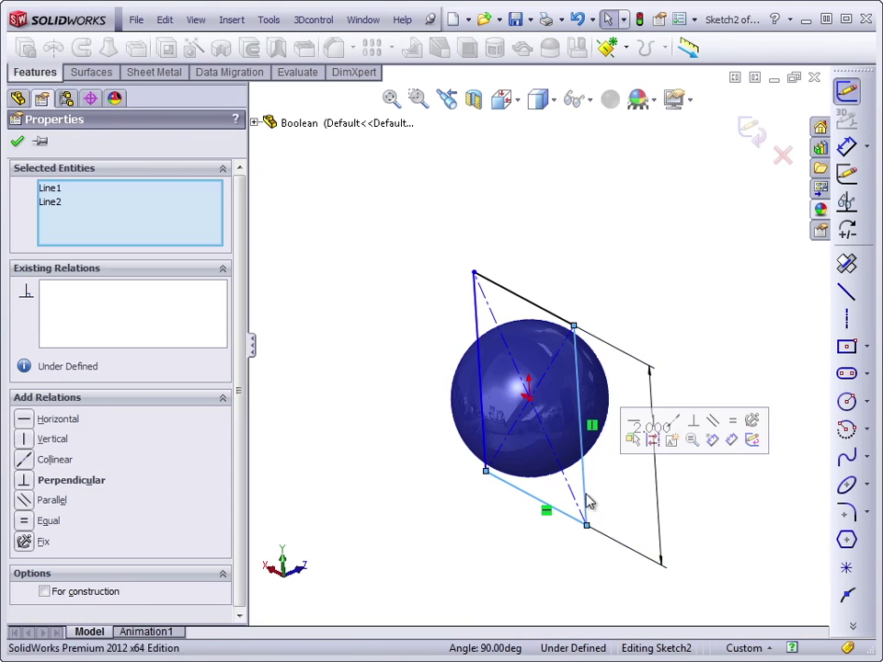
left_click(731, 421)
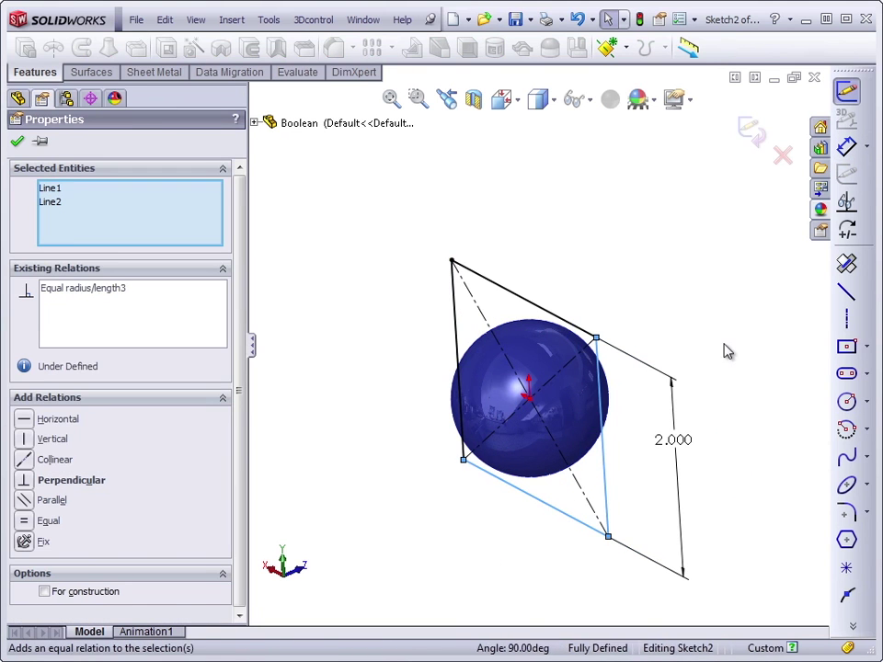
left_click(723, 350)
left_click(752, 130)
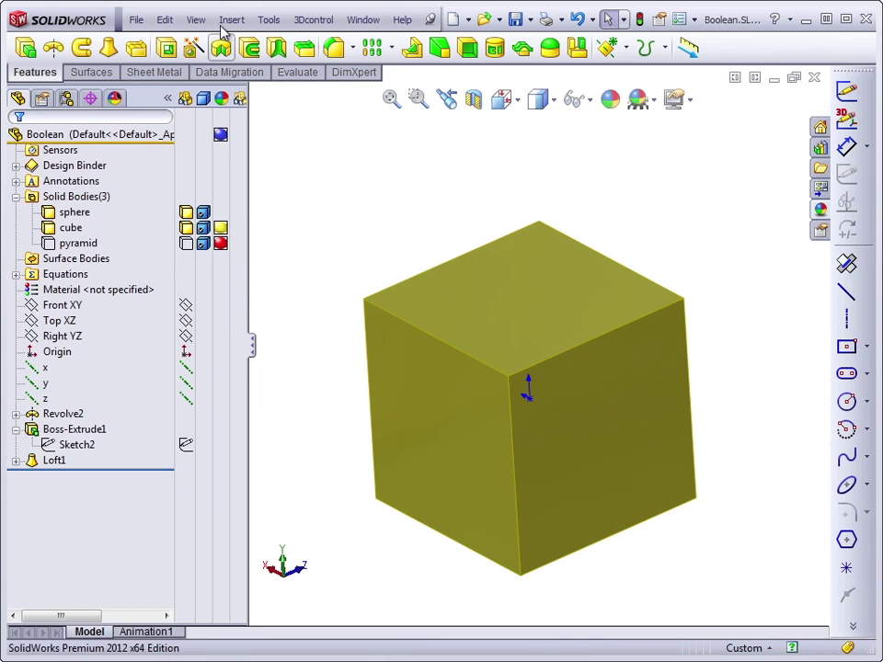
Combine the bodies with the Subtract operation, using the cube as main body and the sphere as the body to subtract.
left_click(232, 20)
mouse_move(263, 79)
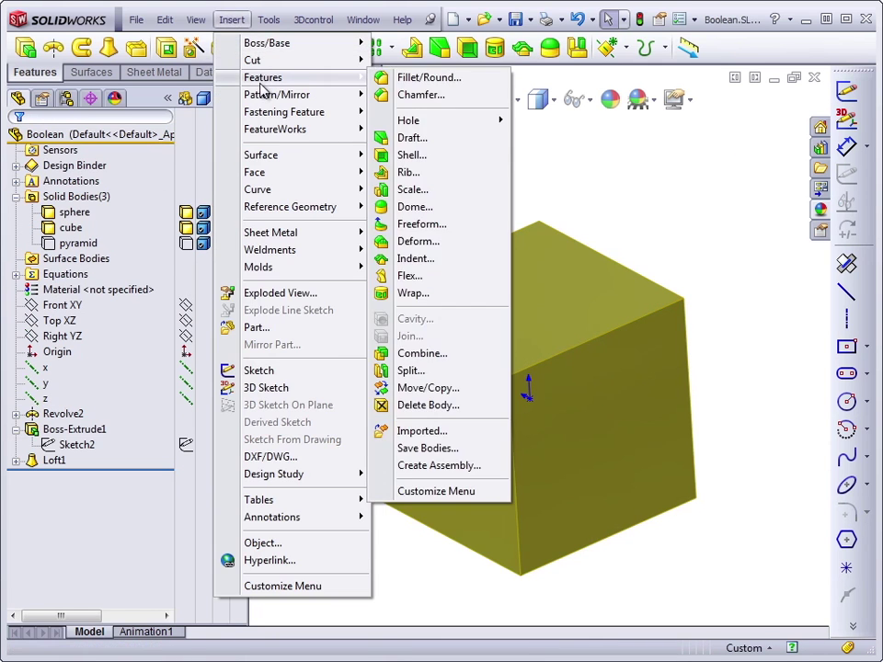
left_click(416, 354)
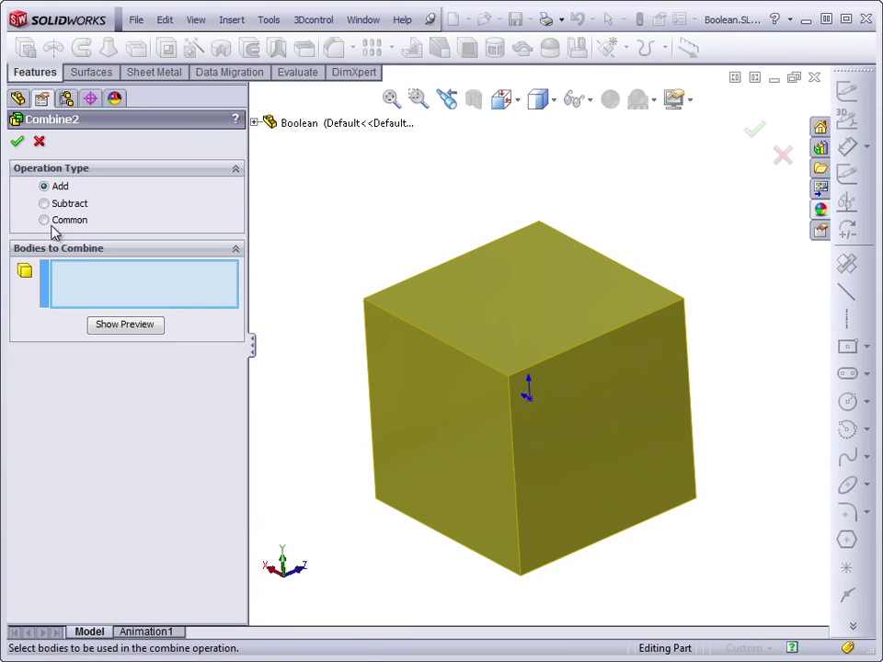
left_click(72, 204)
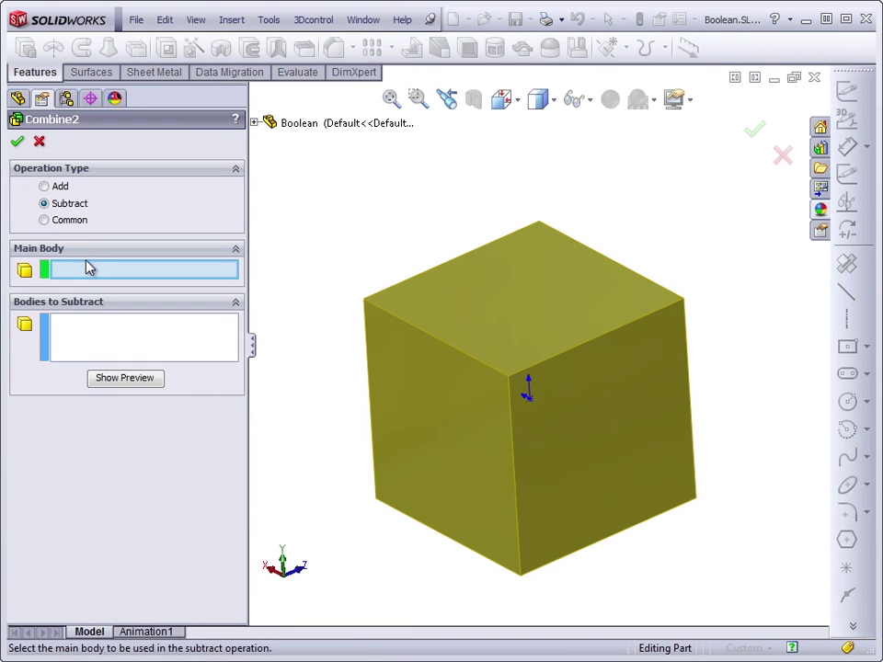
left_click(470, 429)
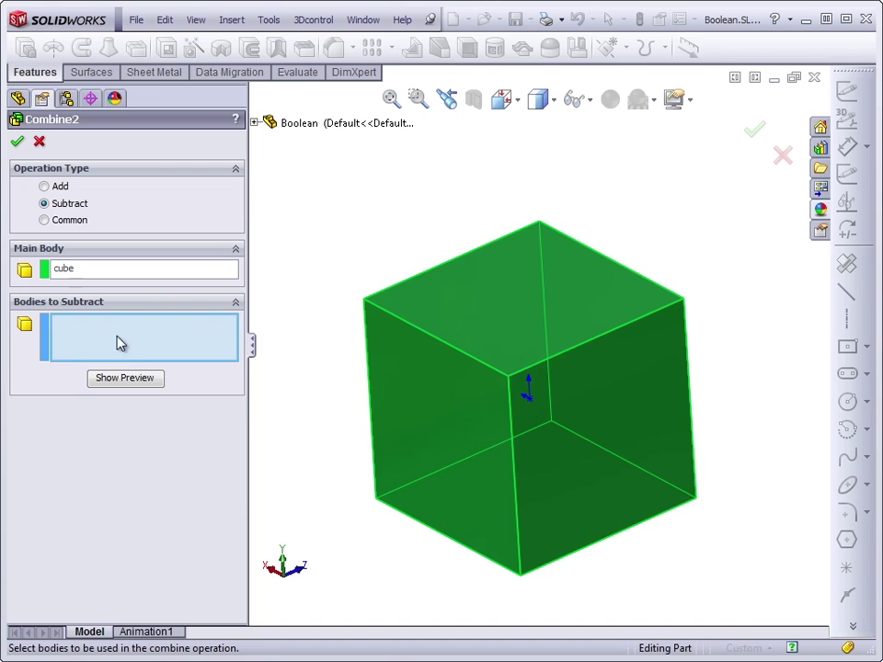
left_click(255, 123)
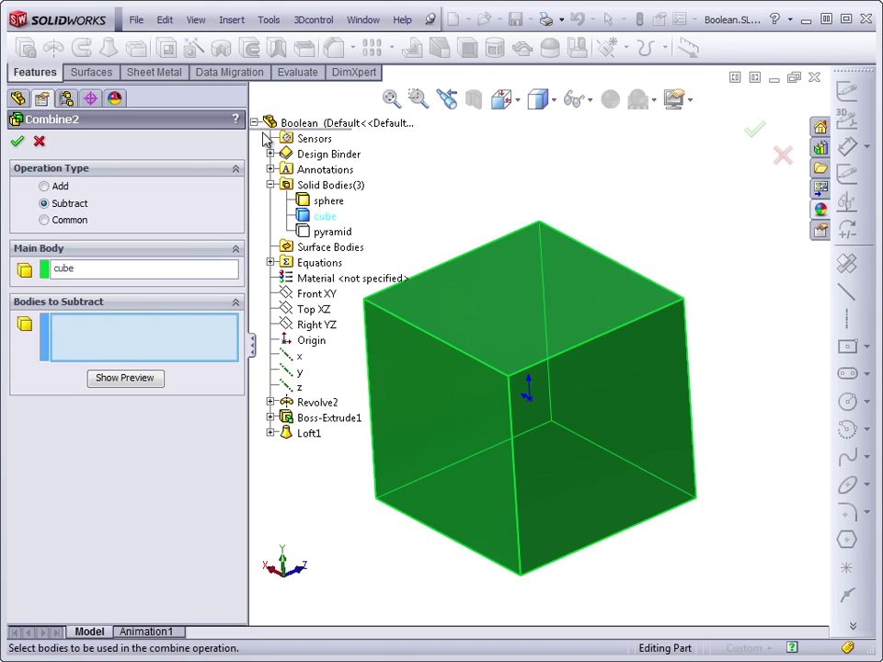
left_click(326, 201)
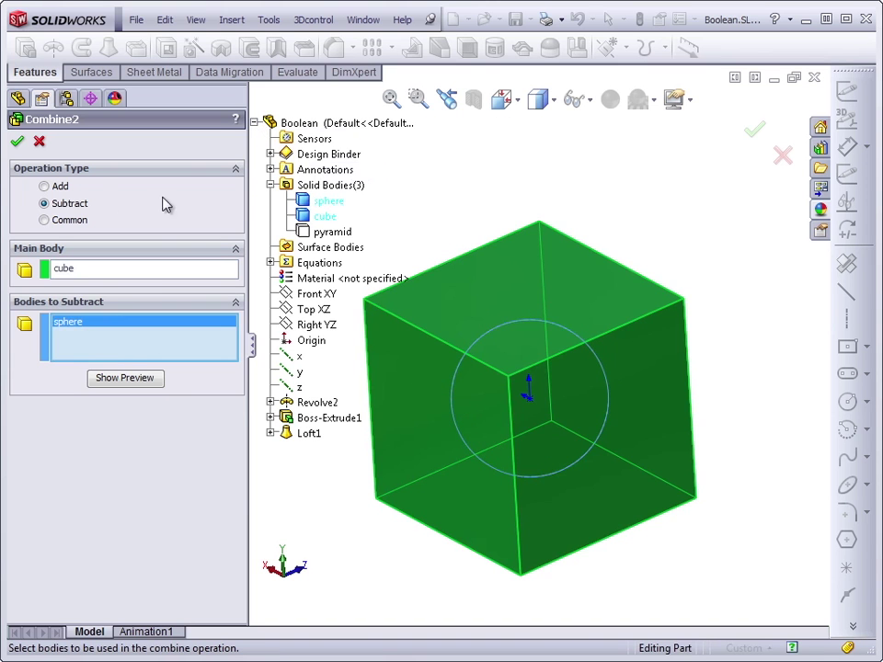
left_click(17, 141)
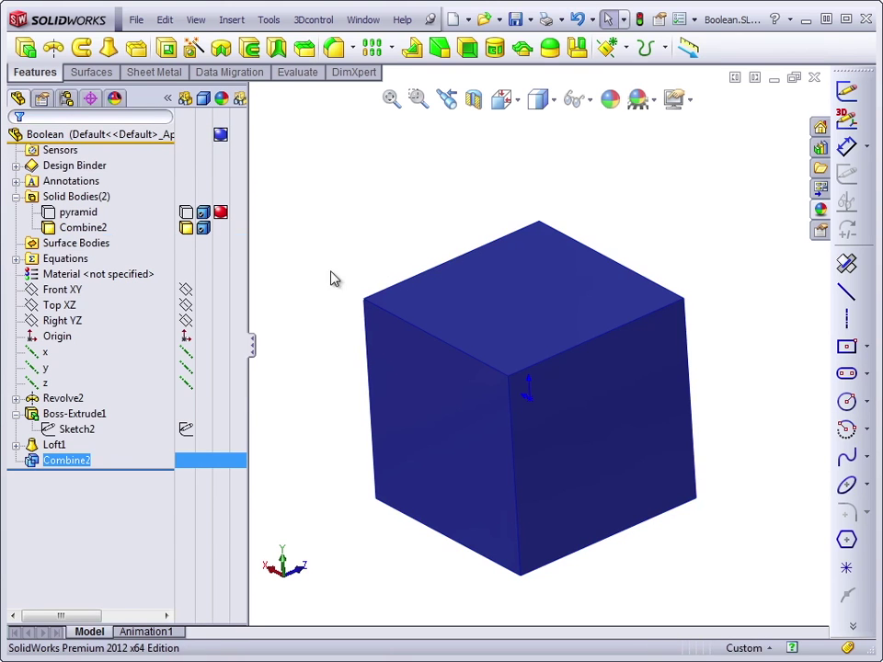
Inspect the inside of the subtracted cube in wireframe display, and restore the shaded display with edges.
left_click(549, 103)
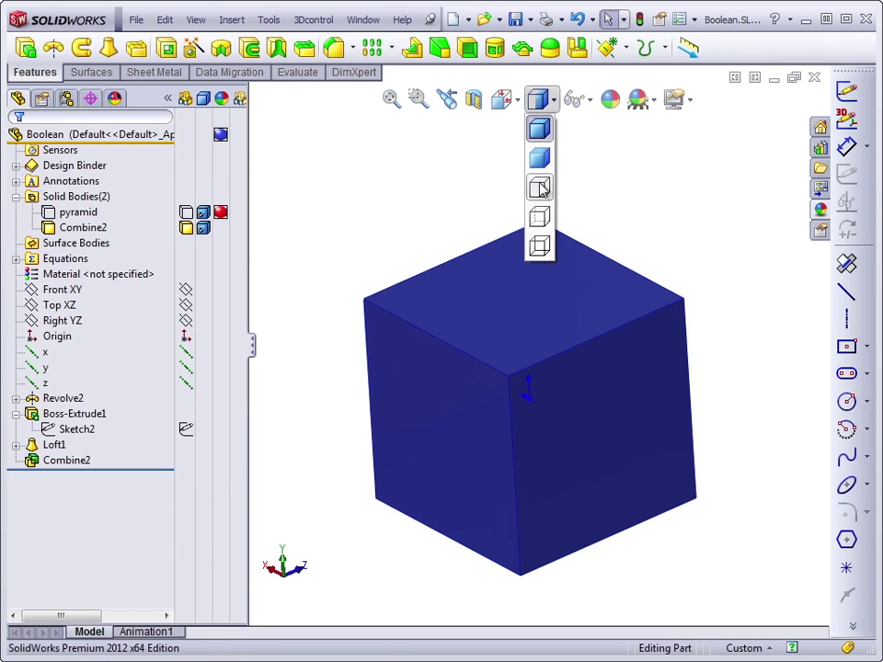
left_click(539, 246)
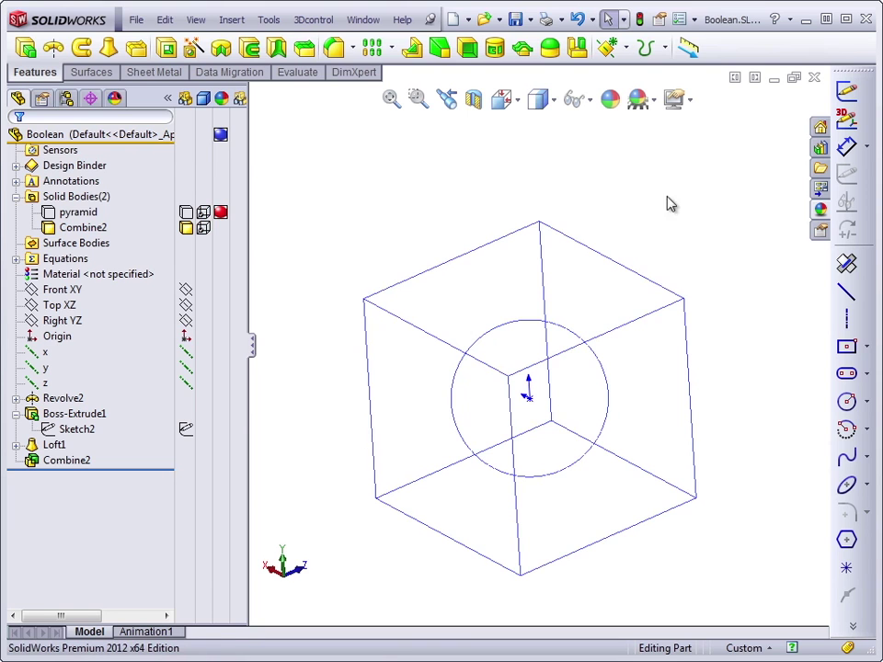
left_click(555, 104)
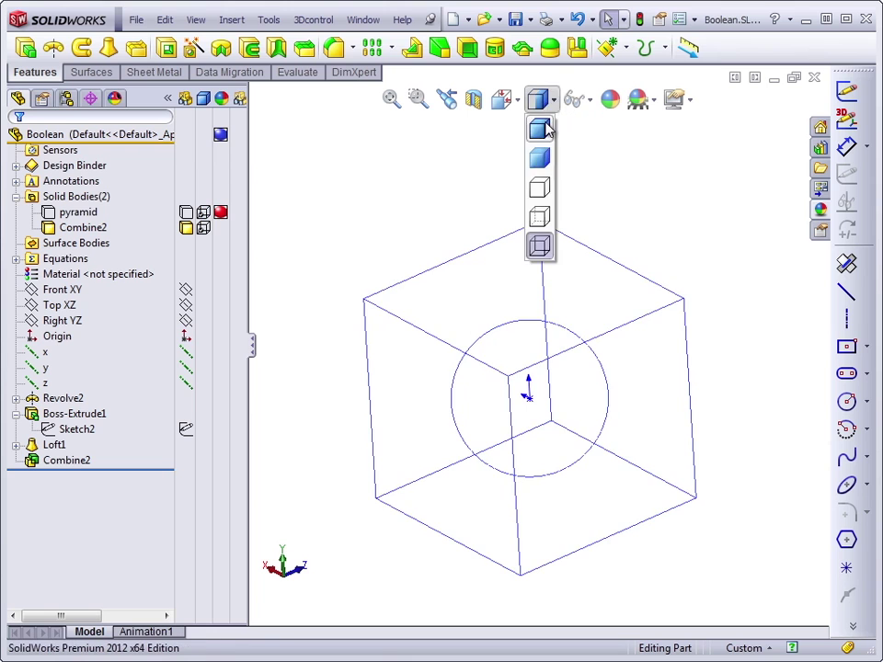
left_click(542, 129)
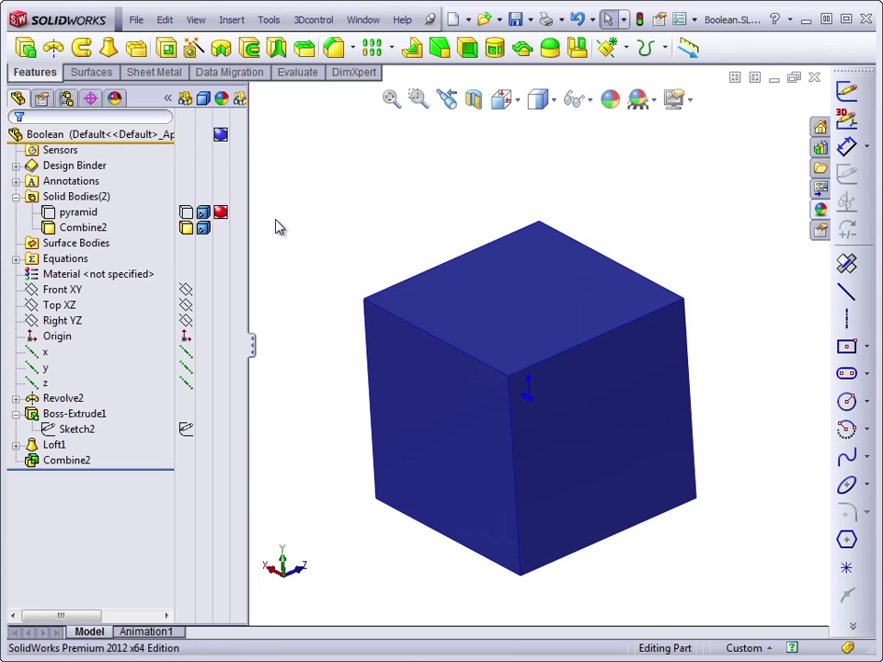
Split the subtracted cube along the Top XZ plane, keeping both resulting pieces as separate bodies without assigning files.
left_click(73, 307)
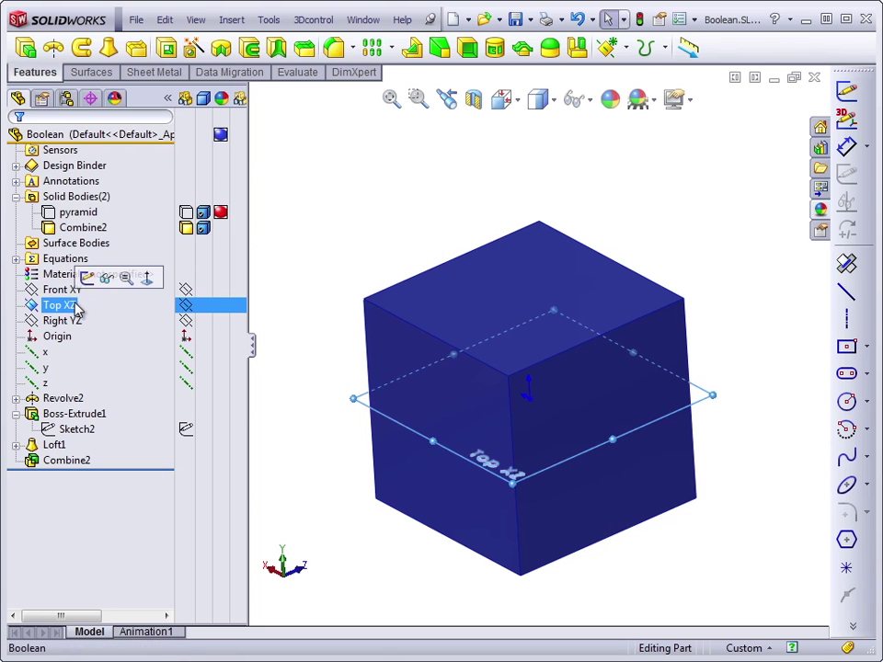
left_click(232, 20)
mouse_move(267, 78)
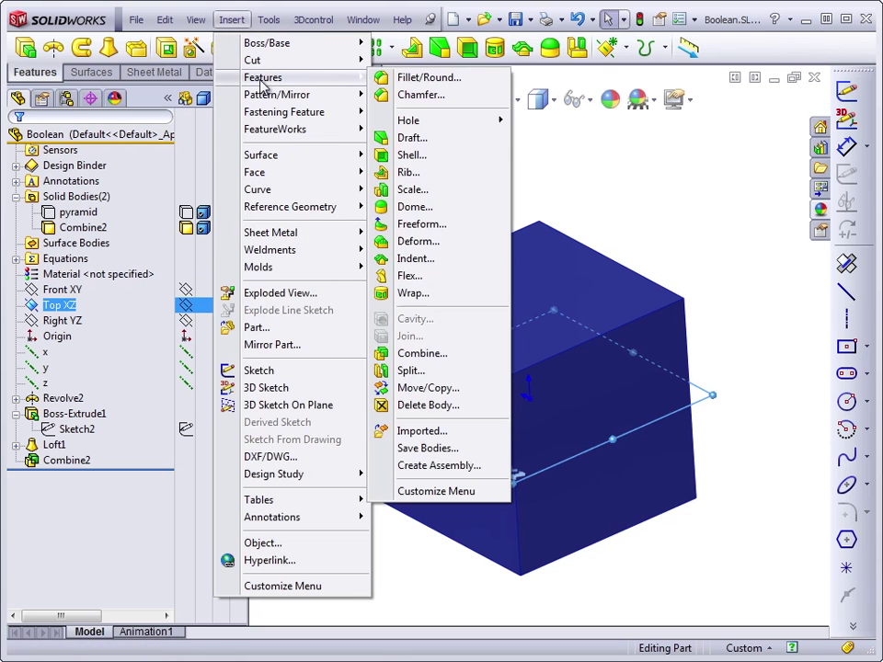
left_click(408, 371)
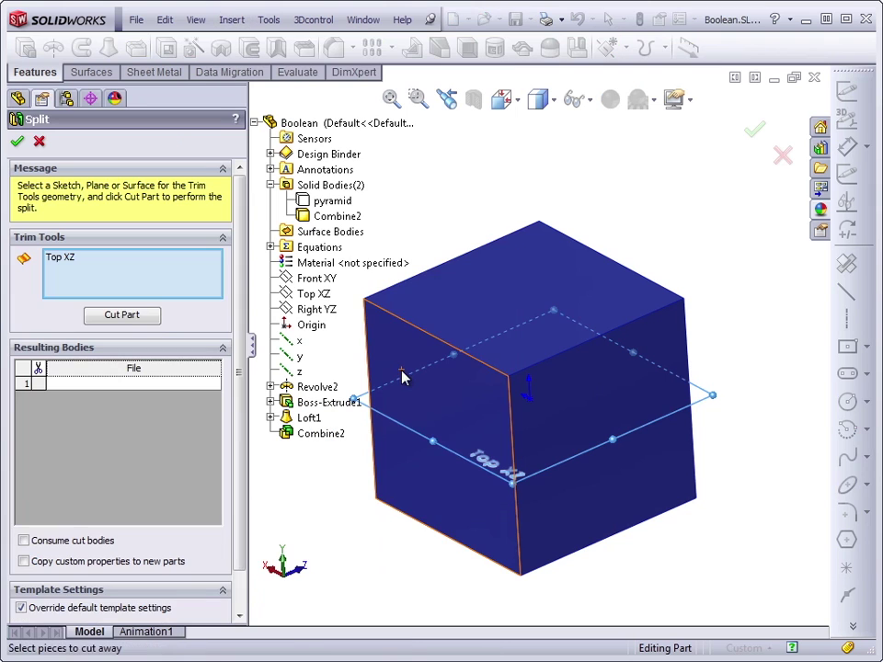
left_click(128, 318)
left_click(39, 383)
left_click(38, 396)
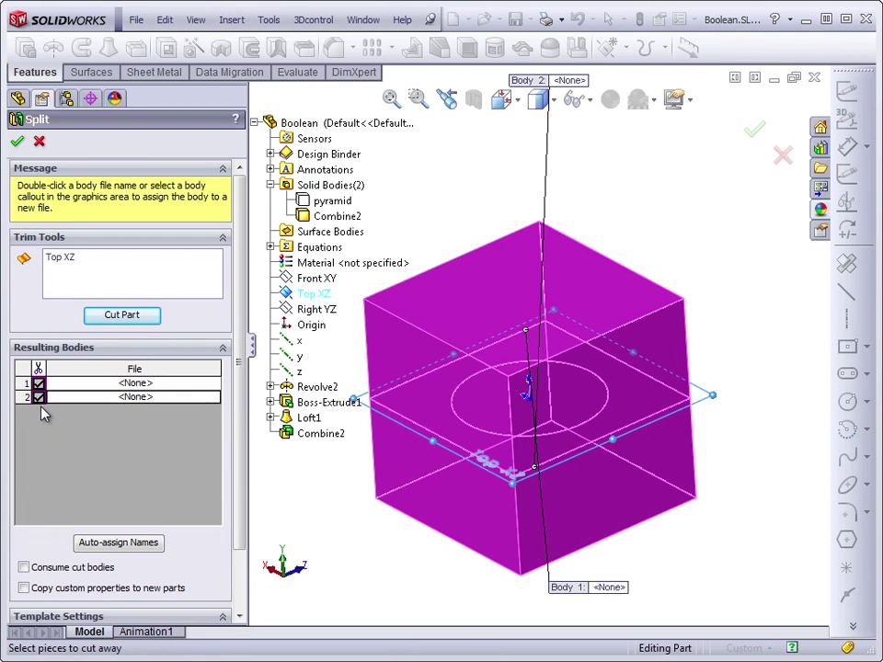
left_click(17, 140)
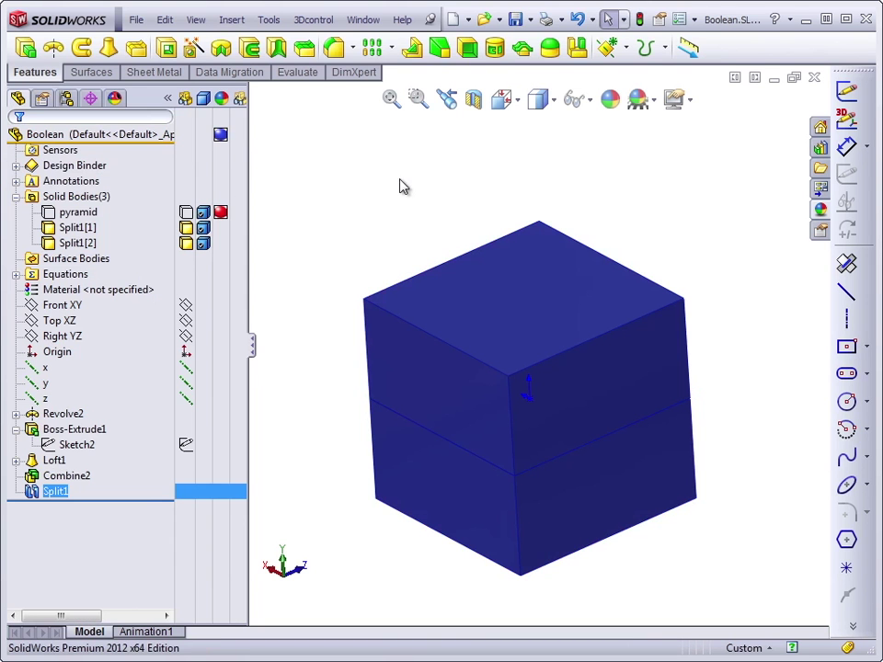
Hide the upper half of the split cube to expose its interior.
left_click(188, 228)
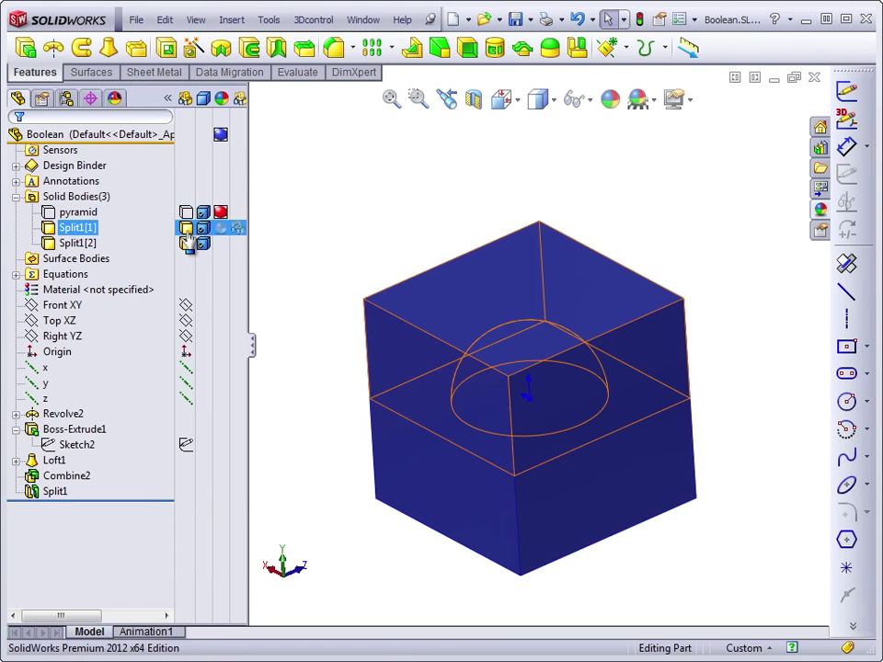
left_click(187, 230)
left_click(398, 229)
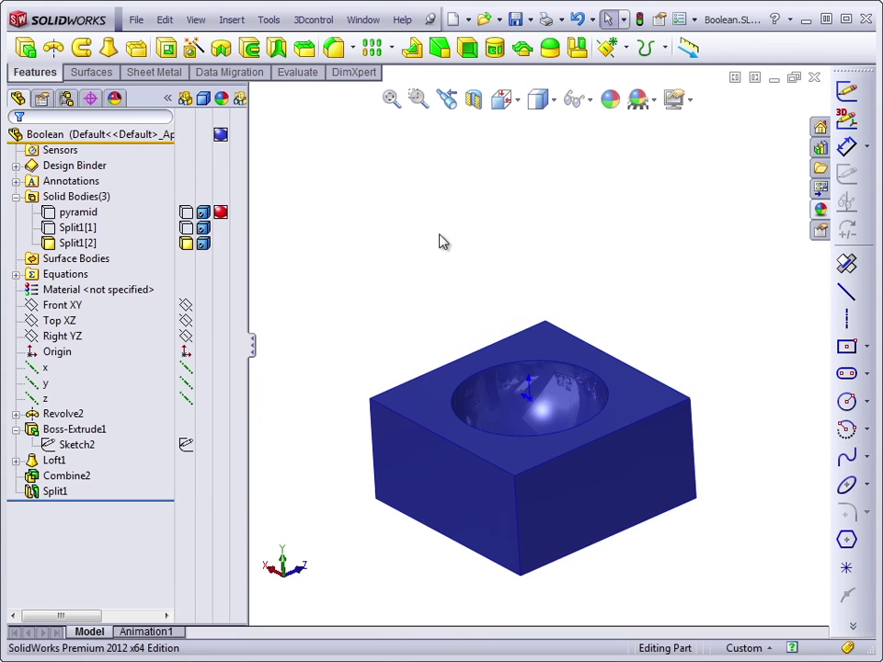